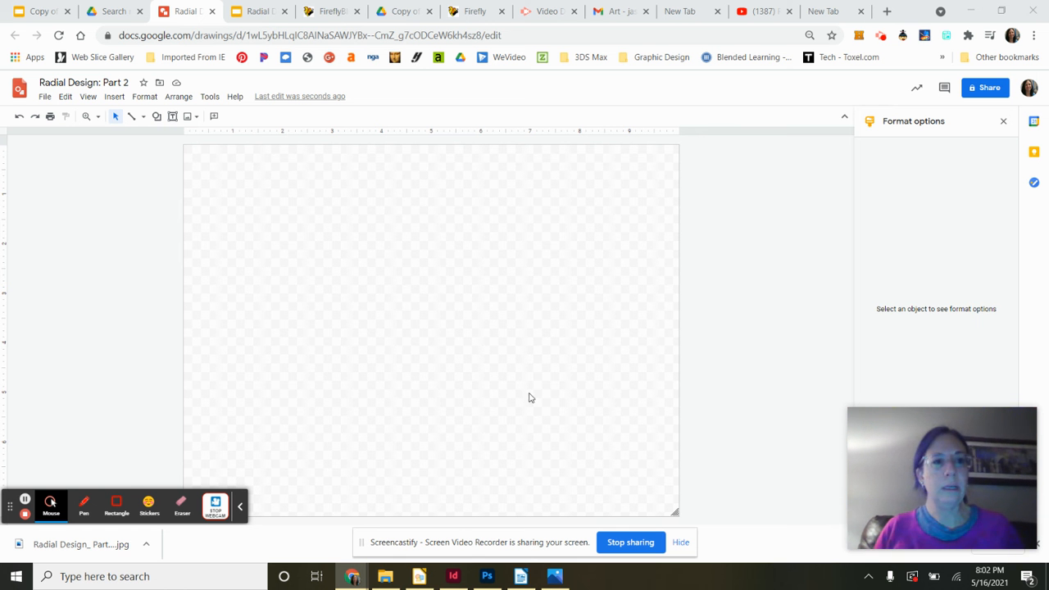
# - Insert the pencil sketch image from Google Drive onto the drawing canvas
pyautogui.click(114, 96)
pyautogui.moveTo(140, 120)
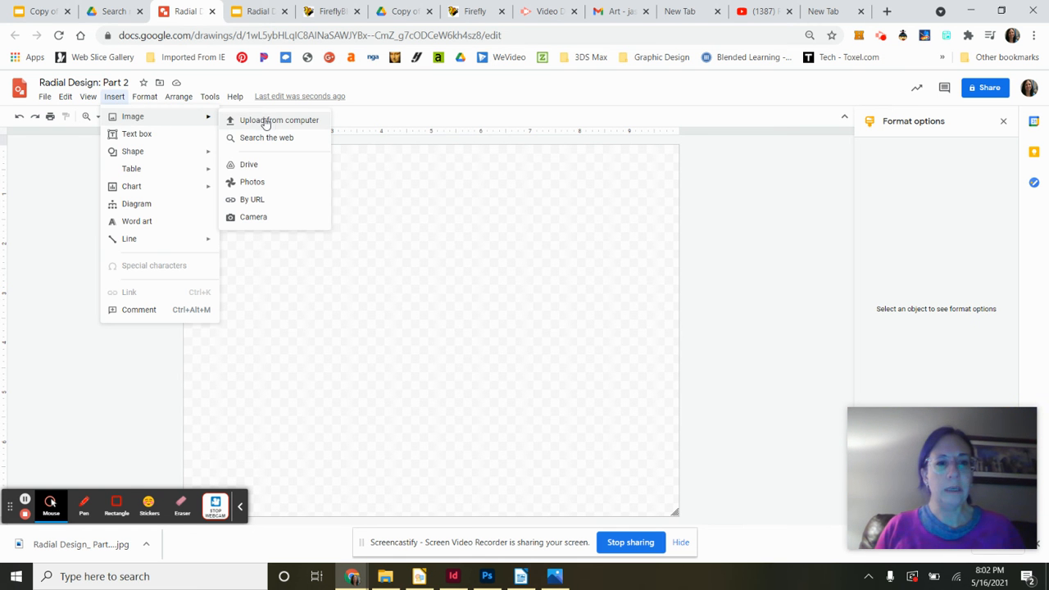
pyautogui.click(255, 164)
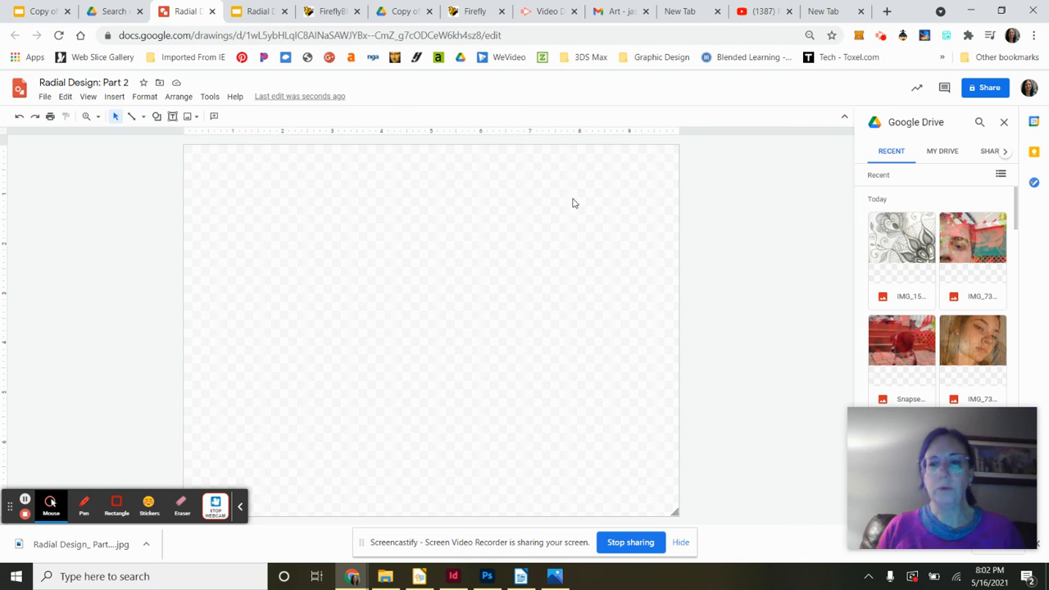
pyautogui.moveTo(906, 230); pyautogui.dragTo(473, 249)
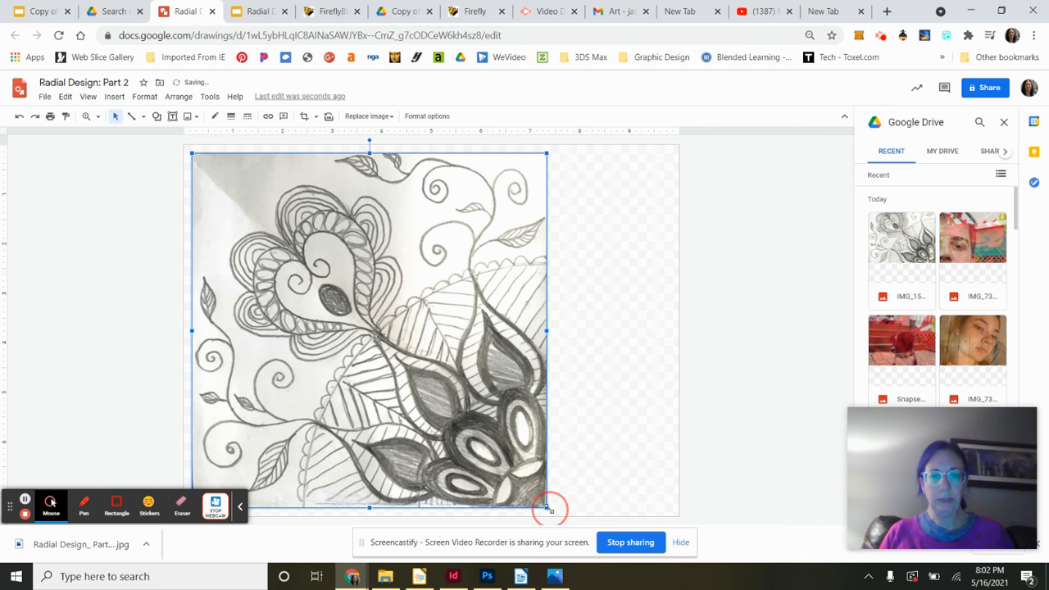
# - Scale the sketch down to a small square in the canvas's top-left corner
pyautogui.moveTo(548, 508); pyautogui.dragTo(333, 298)
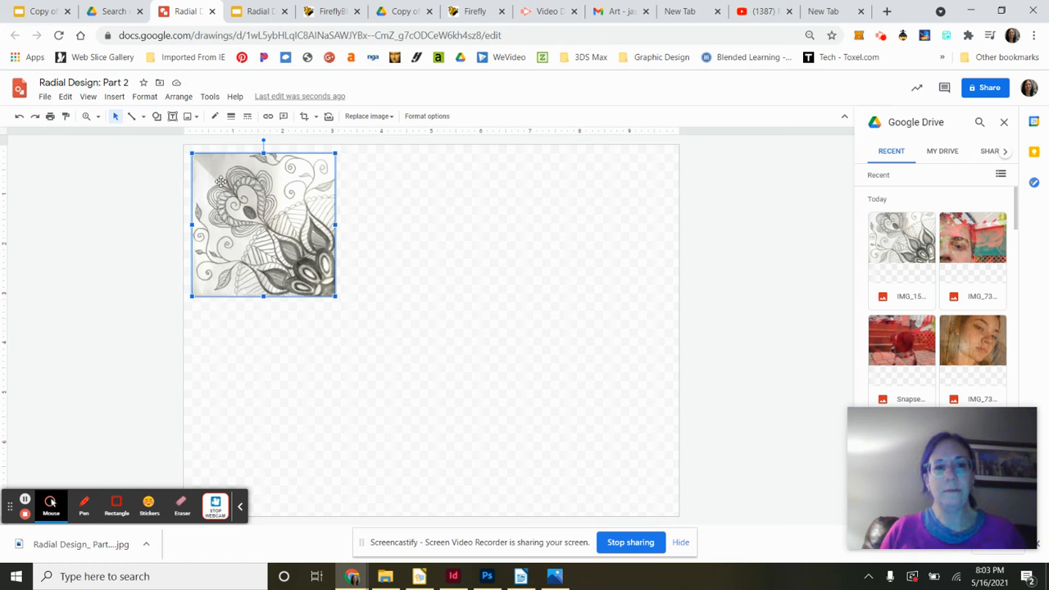
pyautogui.rightClick(287, 252)
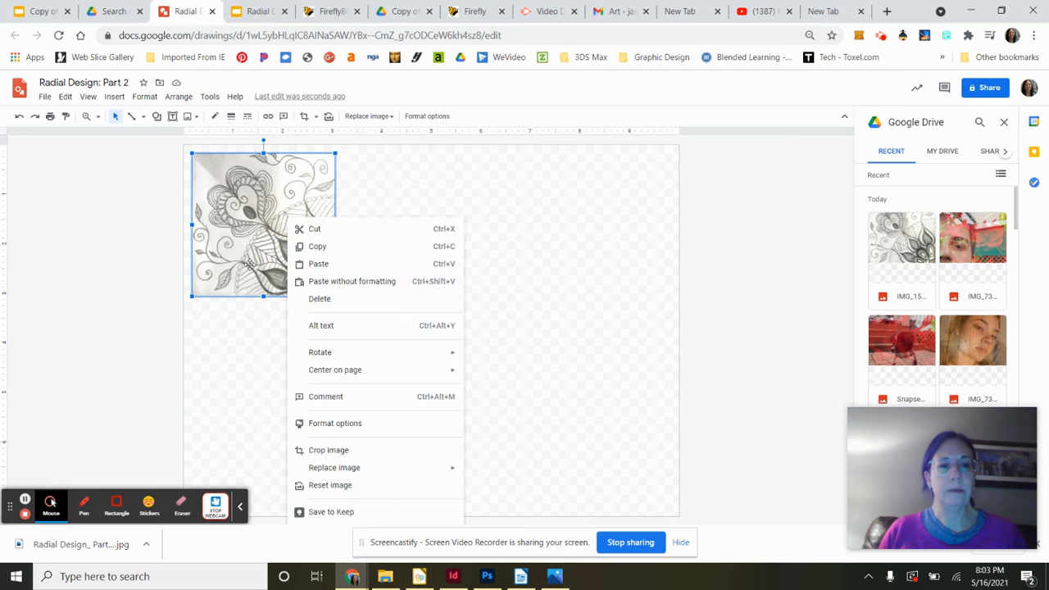
pyautogui.click(250, 264)
pyautogui.doubleClick(249, 263)
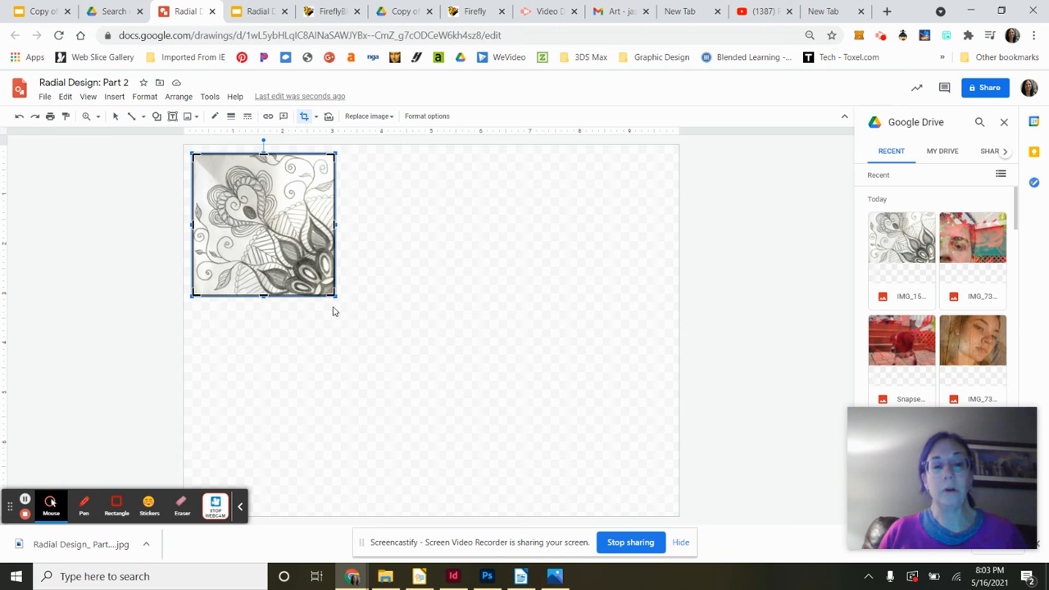
pyautogui.click(358, 322)
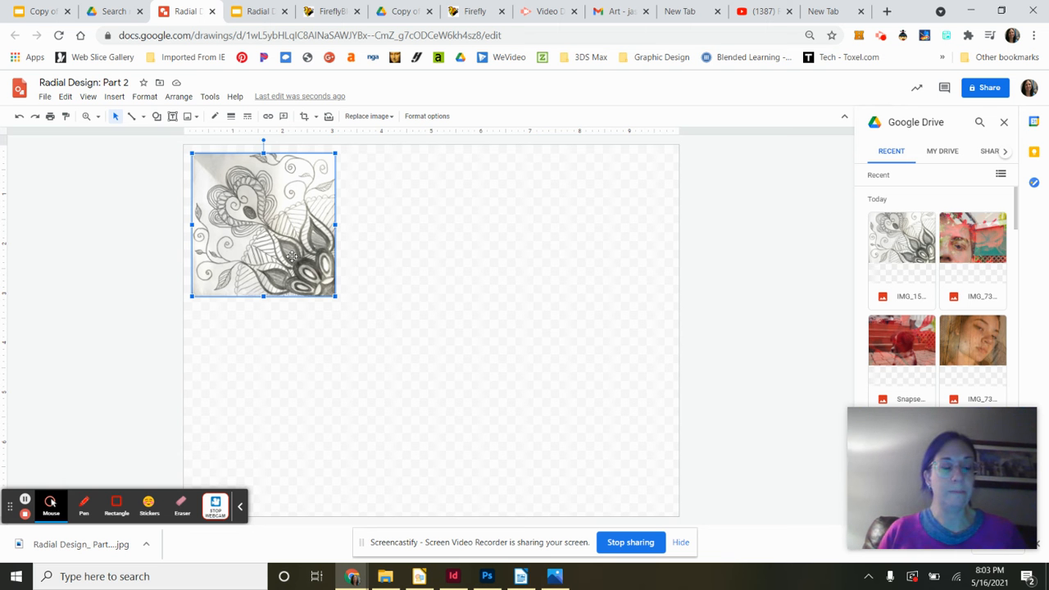
# - Copy the sketch image and paste a duplicate of it
pyautogui.rightClick(299, 220)
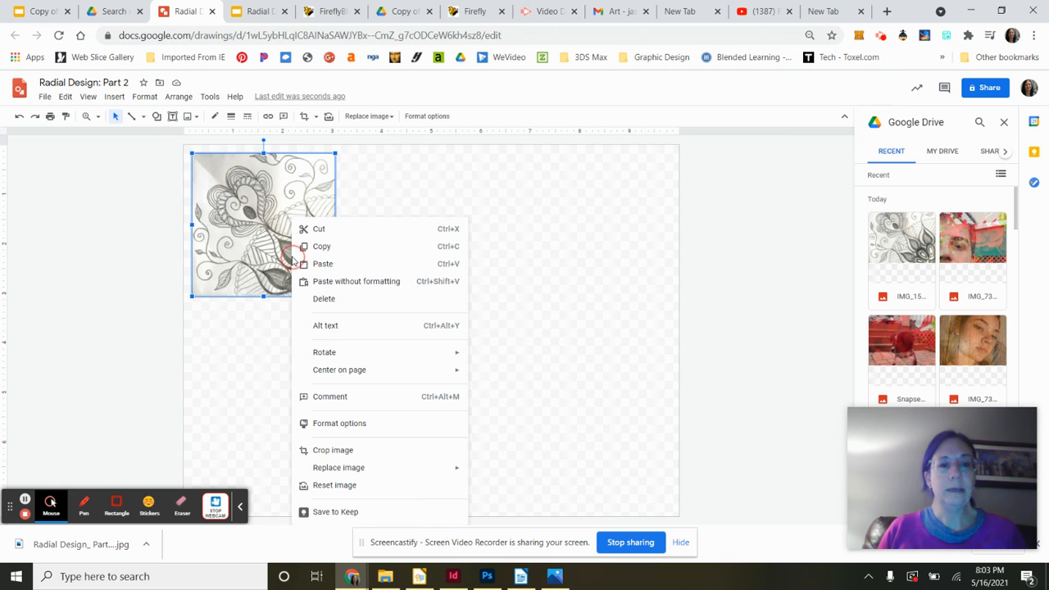
pyautogui.click(322, 244)
pyautogui.rightClick(324, 245)
pyautogui.click(353, 266)
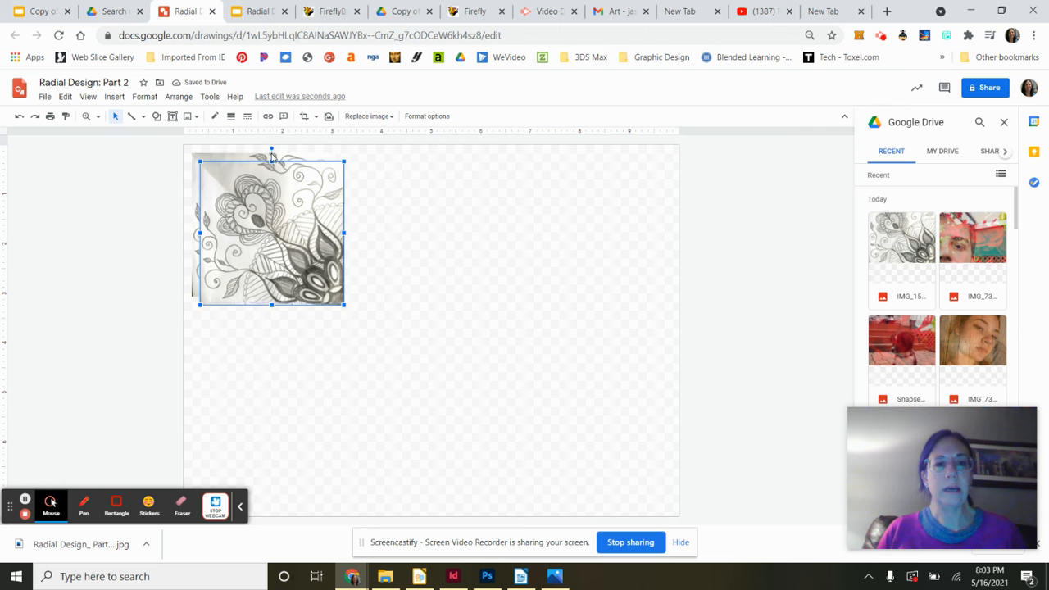
# - Rotate the duplicate 90° clockwise and place it directly to the right of the original
pyautogui.moveTo(272, 148); pyautogui.dragTo(379, 237)
pyautogui.moveTo(268, 216); pyautogui.dragTo(401, 209)
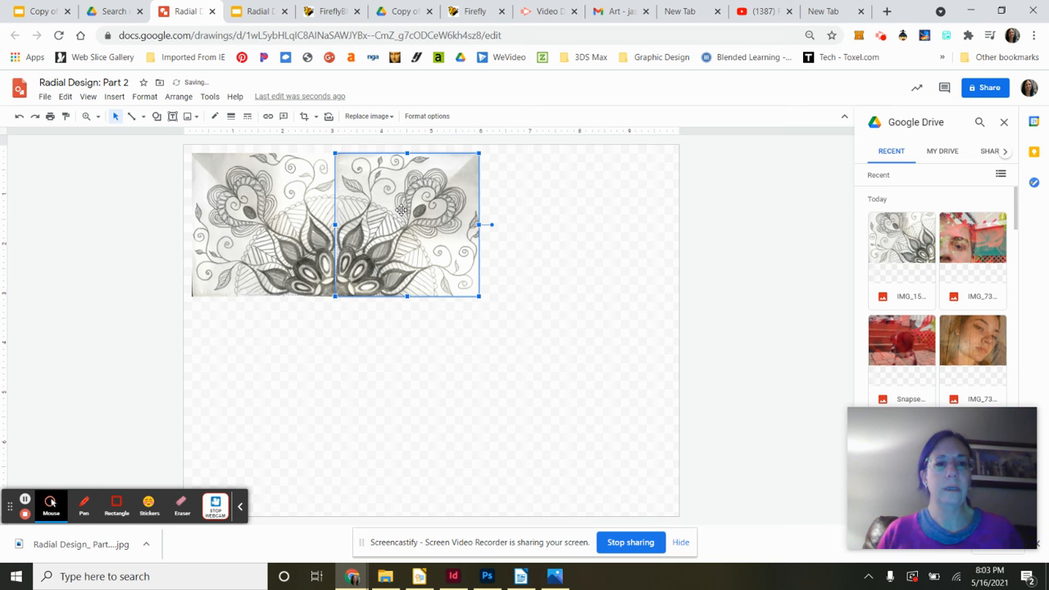
pyautogui.click(357, 358)
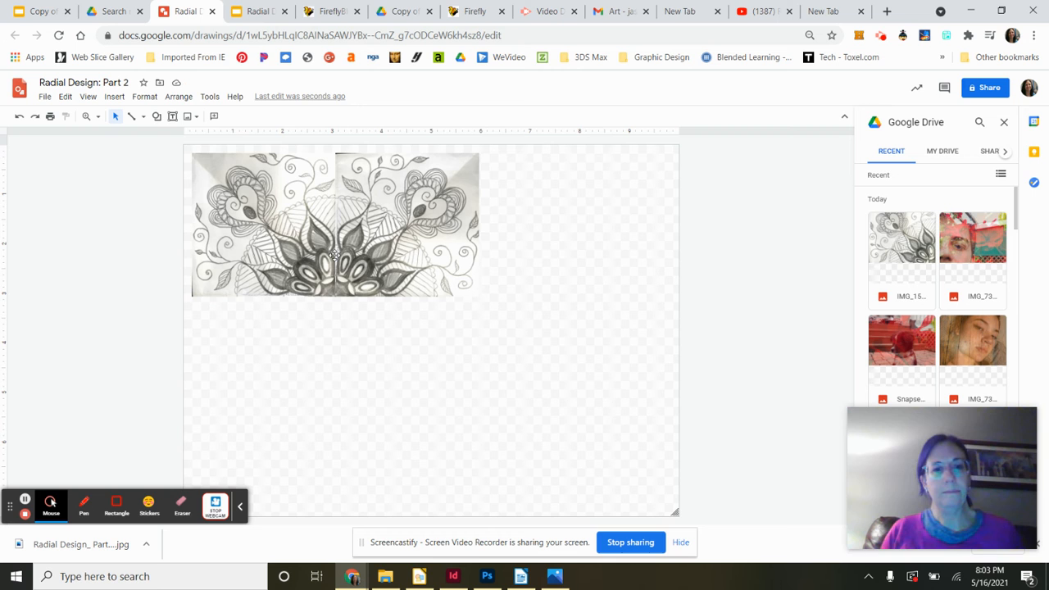
# - Paste another duplicate, rotate it and place it directly below the original to fill the lower-left quarter
pyautogui.click(351, 275)
pyautogui.rightClick(352, 274)
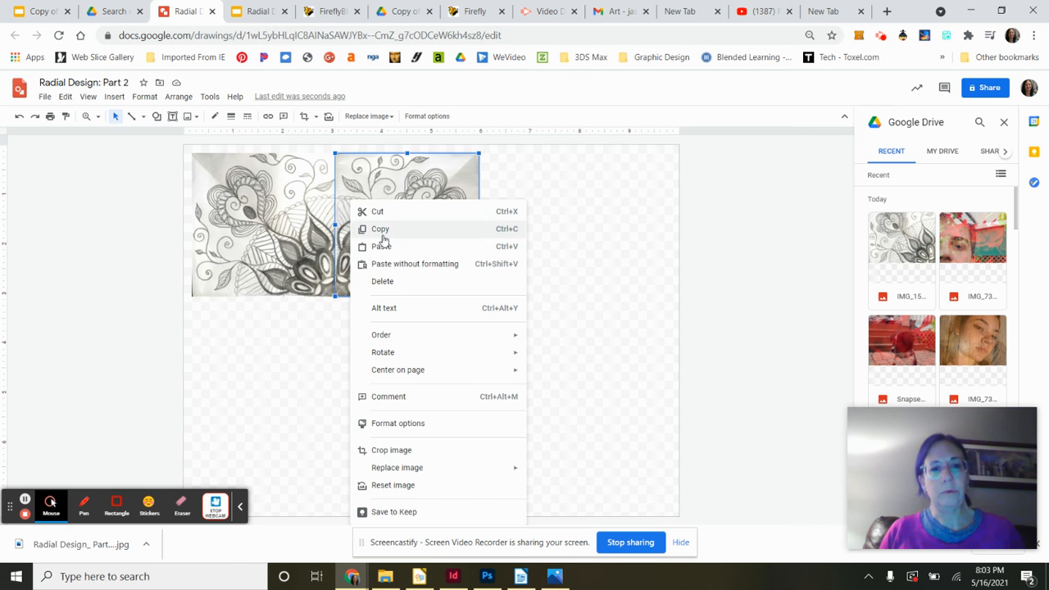
pyautogui.click(375, 245)
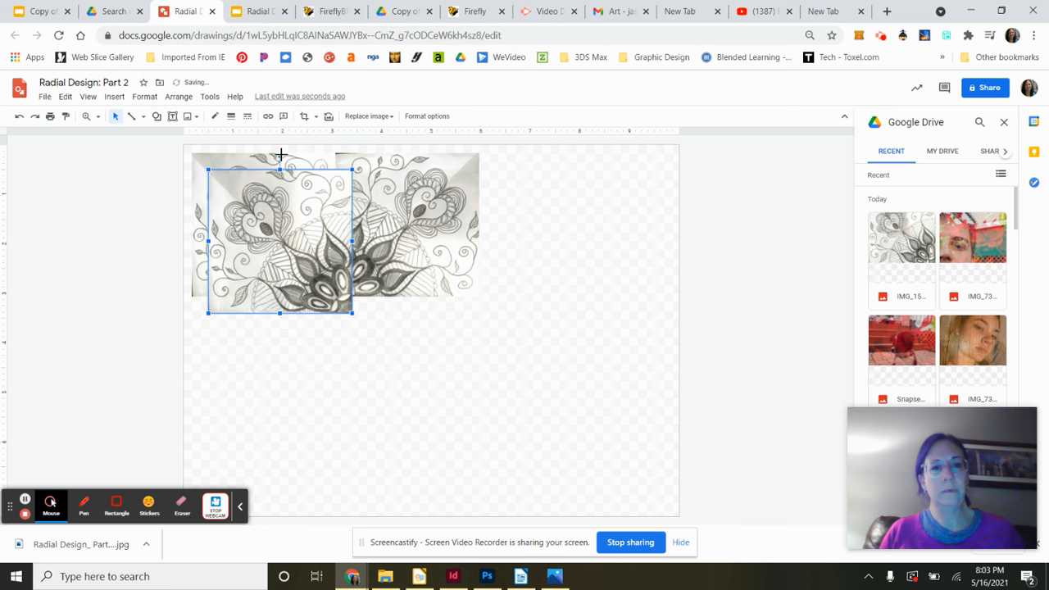
pyautogui.moveTo(281, 154); pyautogui.dragTo(261, 360)
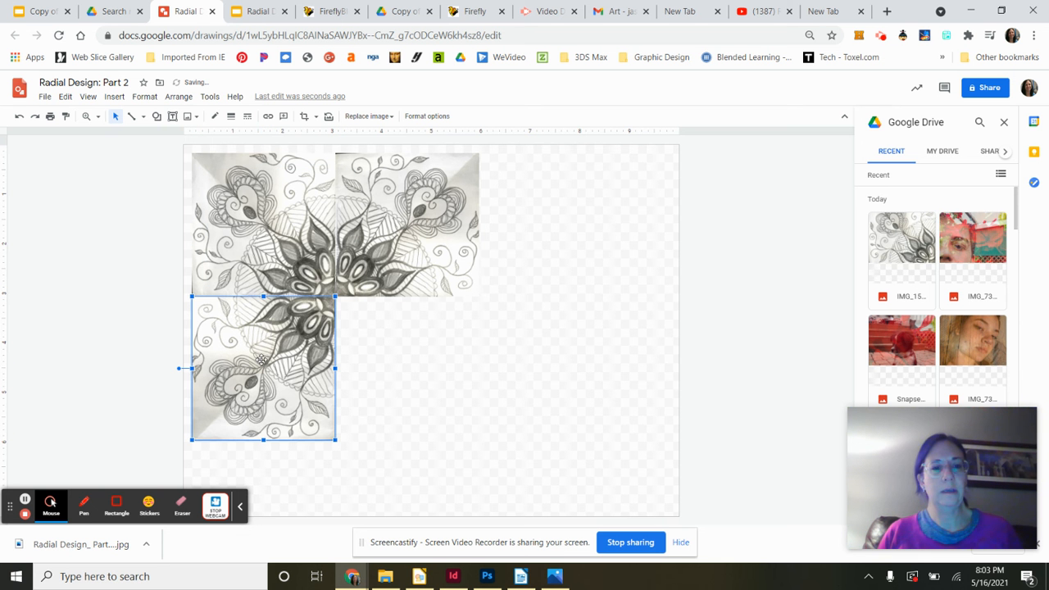
# - Paste one more duplicate, rotate it 180° and place it in the lower-right quarter to complete the square
pyautogui.rightClick(262, 360)
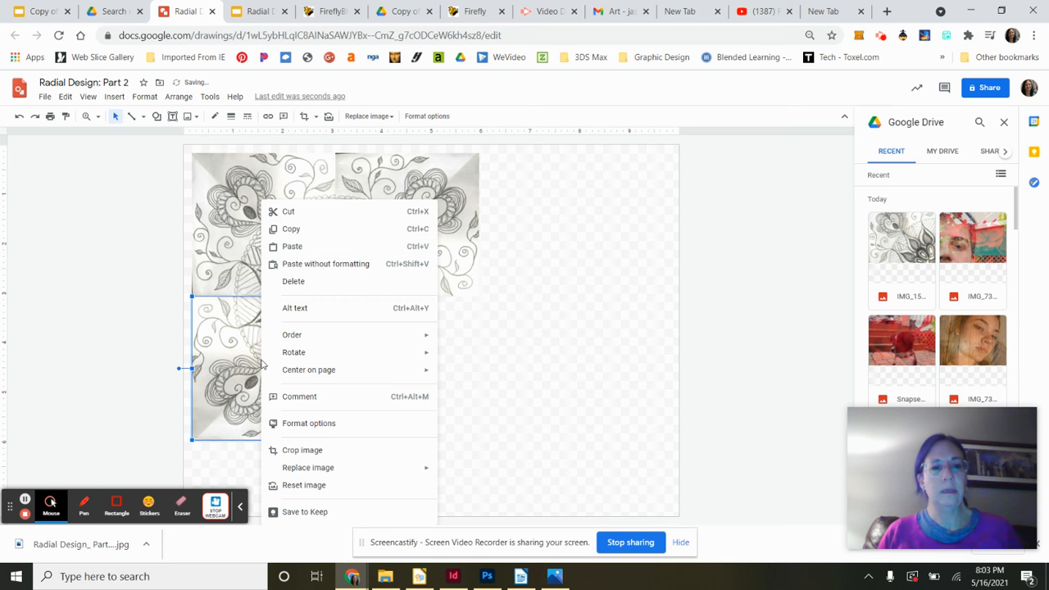
pyautogui.click(339, 247)
pyautogui.moveTo(288, 164); pyautogui.dragTo(289, 340)
pyautogui.moveTo(283, 235); pyautogui.dragTo(401, 353)
pyautogui.click(536, 341)
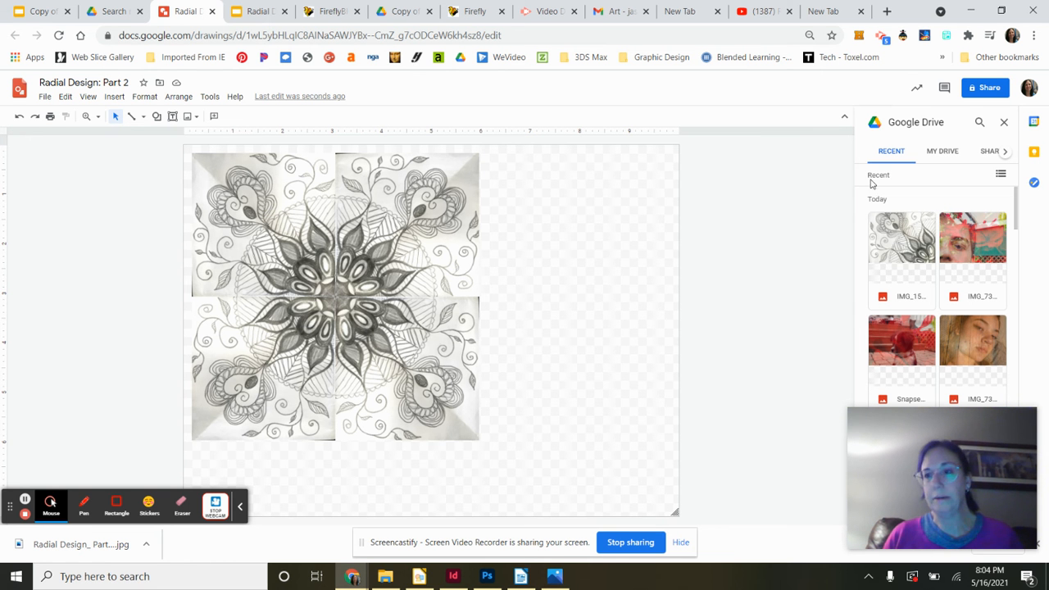
# - Close the Drive panel and select all four quarter images together
pyautogui.click(1003, 122)
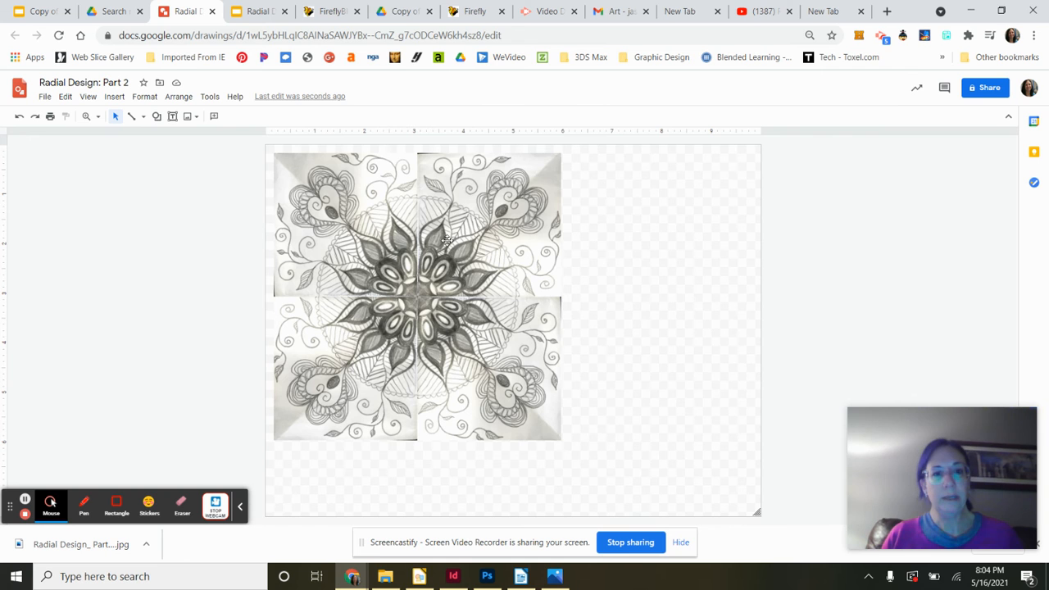
pyautogui.click(346, 218)
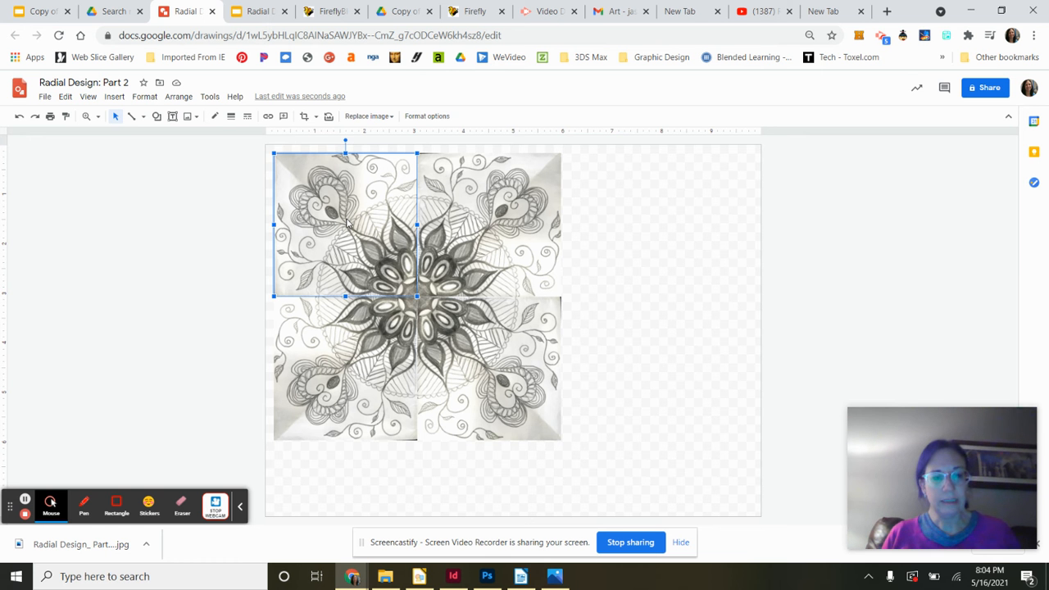
pyautogui.keyDown('shift'); pyautogui.click(517, 215); pyautogui.keyUp('shift')
pyautogui.keyDown('shift'); pyautogui.click(488, 355); pyautogui.keyUp('shift')
pyautogui.keyDown('shift'); pyautogui.click(373, 348); pyautogui.keyUp('shift')
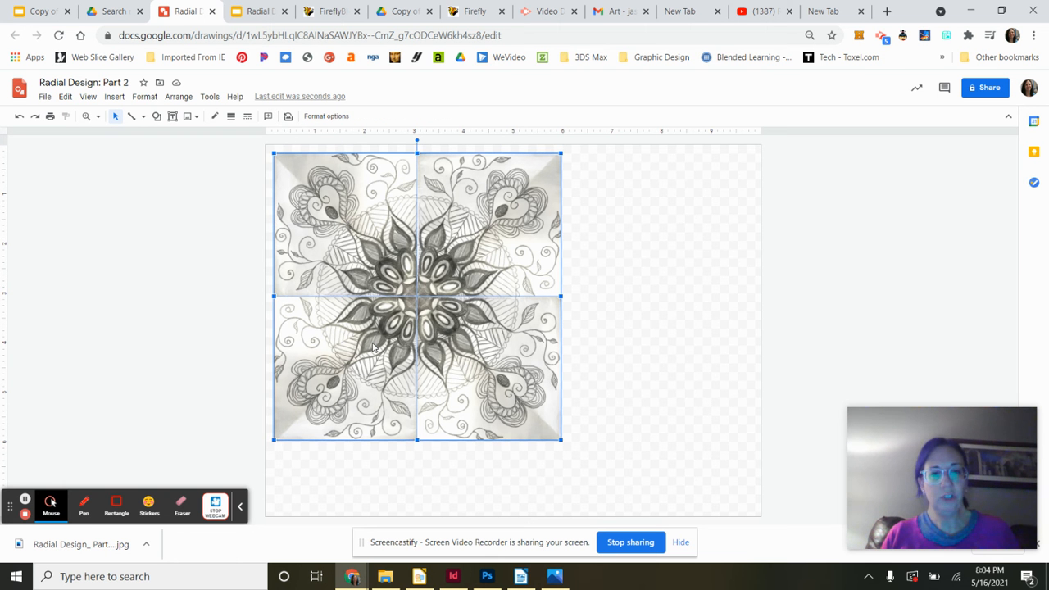
pyautogui.click(625, 243)
pyautogui.click(348, 227)
pyautogui.click(505, 221)
pyautogui.click(389, 210)
pyautogui.keyDown('shift'); pyautogui.click(508, 219); pyautogui.keyUp('shift')
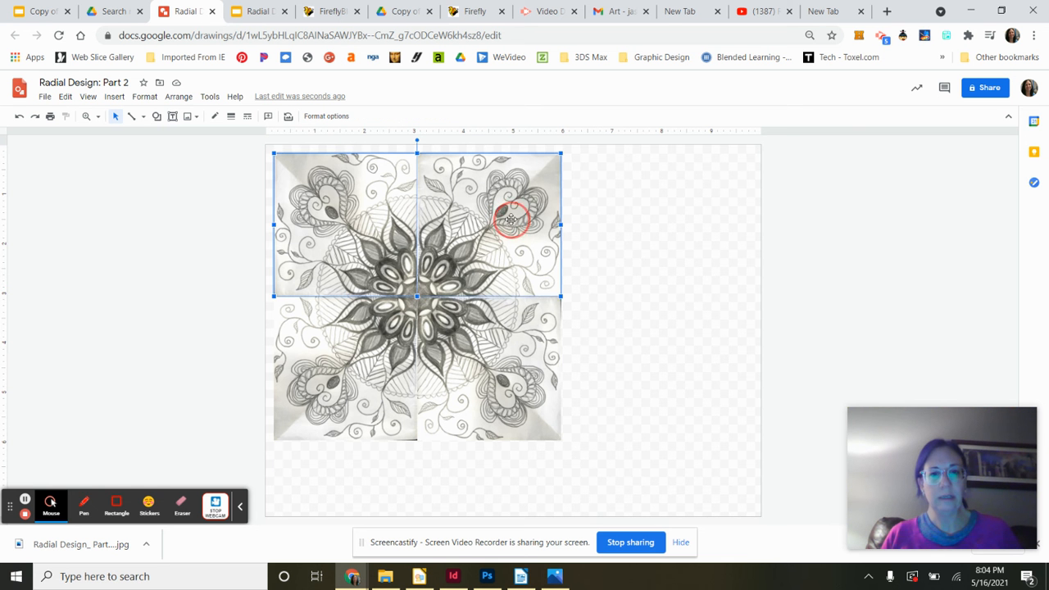
pyautogui.keyDown('shift'); pyautogui.click(495, 351); pyautogui.keyUp('shift')
pyautogui.moveTo(495, 351); pyautogui.dragTo(367, 360)
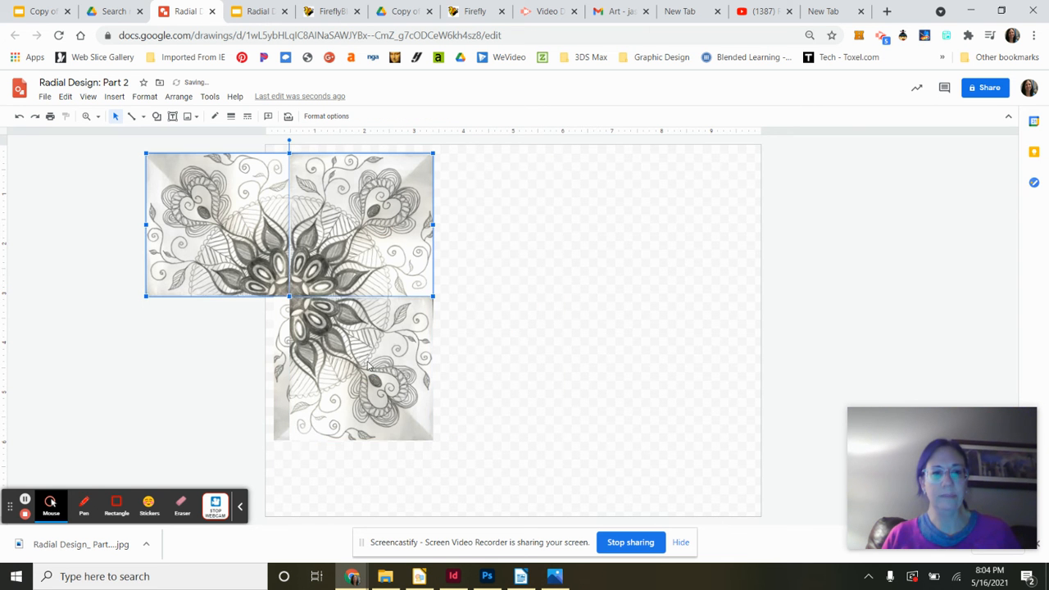
pyautogui.click(20, 117)
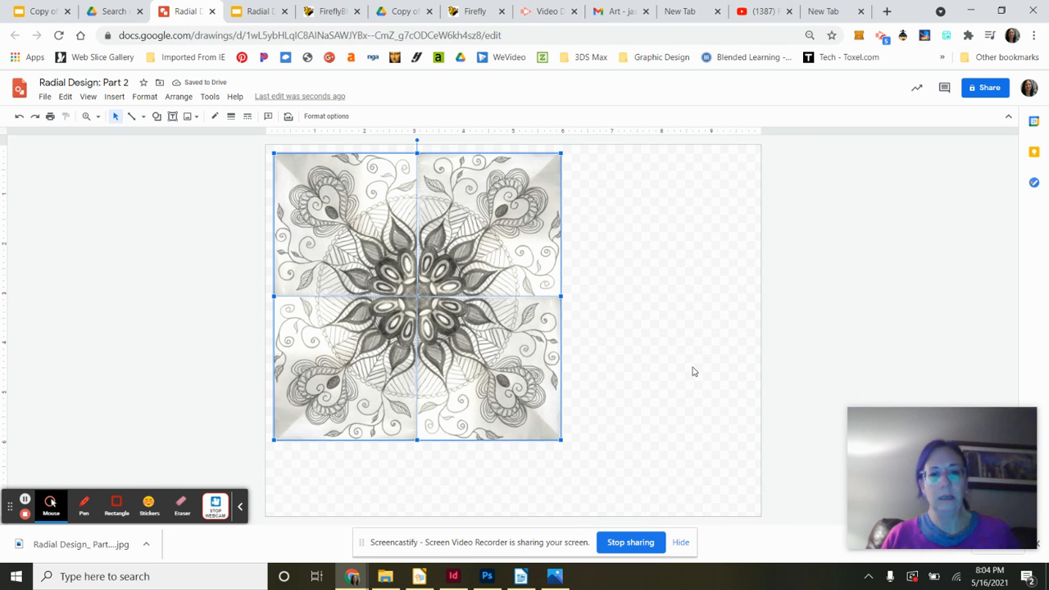
# - Open the format options for the four selected images and reset their adjustments
pyautogui.click(144, 97)
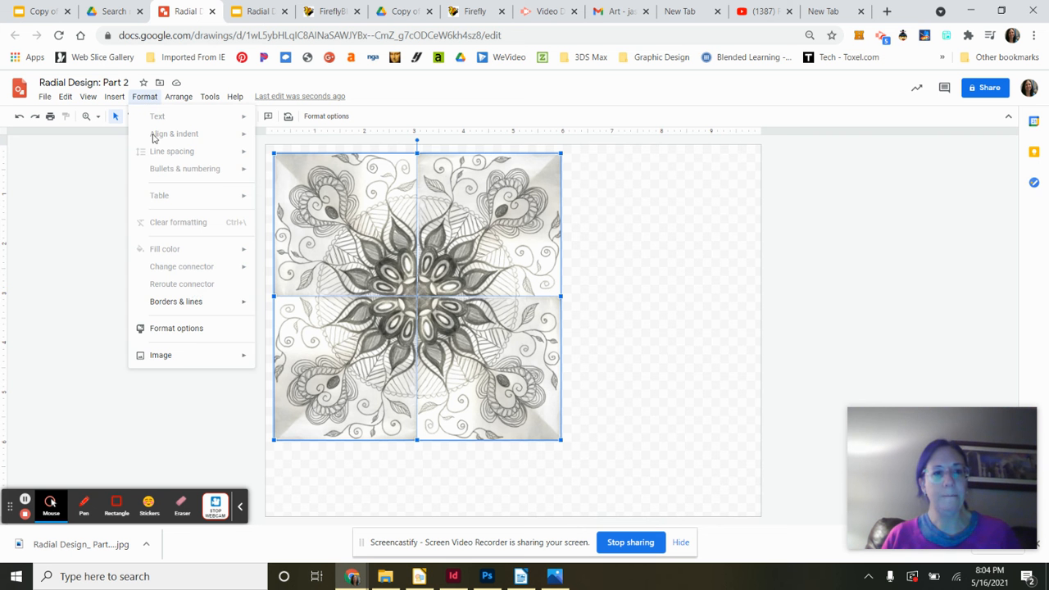
pyautogui.click(190, 329)
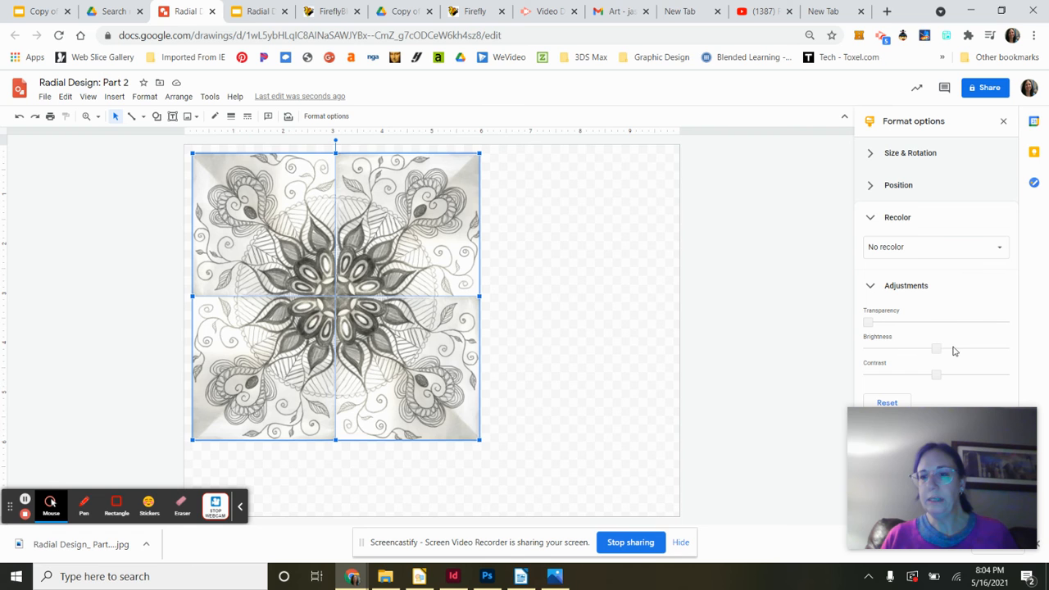
pyautogui.moveTo(939, 348)
pyautogui.mouseDown()
pyautogui.moveTo(959, 349)
pyautogui.moveTo(952, 342)
pyautogui.moveTo(936, 370)
pyautogui.moveTo(892, 374)
pyautogui.moveTo(933, 374)
pyautogui.moveTo(907, 374)
pyautogui.moveTo(923, 374)
pyautogui.moveTo(945, 348)
pyautogui.moveTo(910, 347)
pyautogui.moveTo(930, 348)
pyautogui.mouseUp()
pyautogui.click(903, 402)
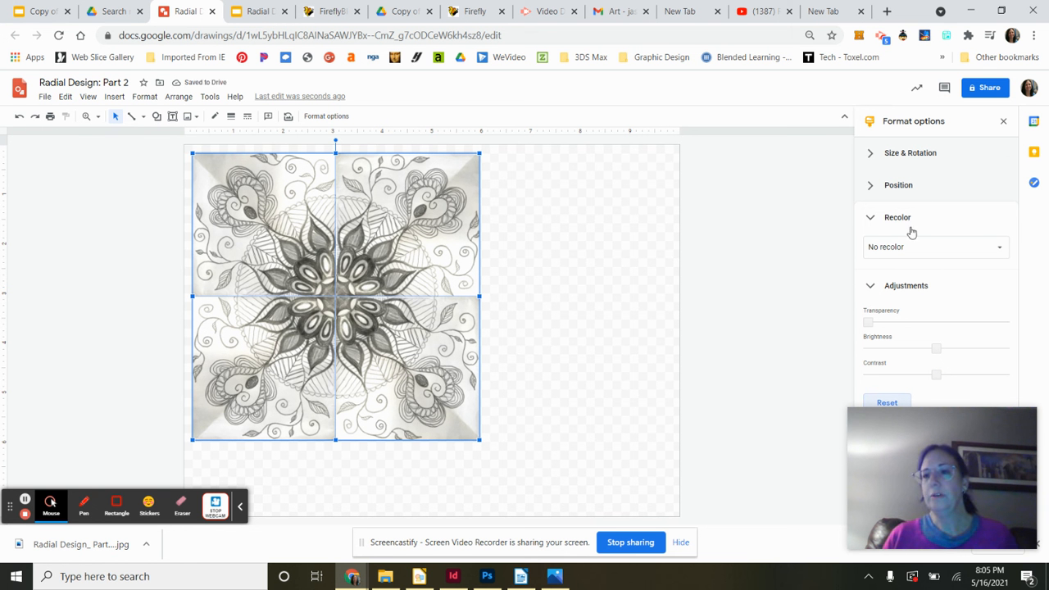
# - Recolor all four images with the Dark 5 green preset
pyautogui.click(1001, 248)
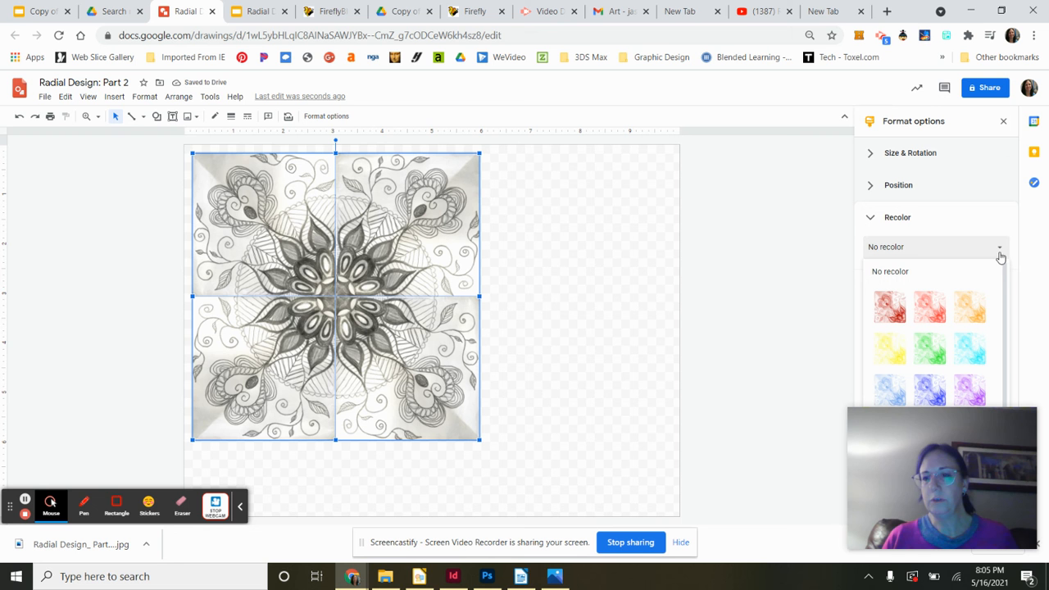
pyautogui.scroll(-3, 988, 328)
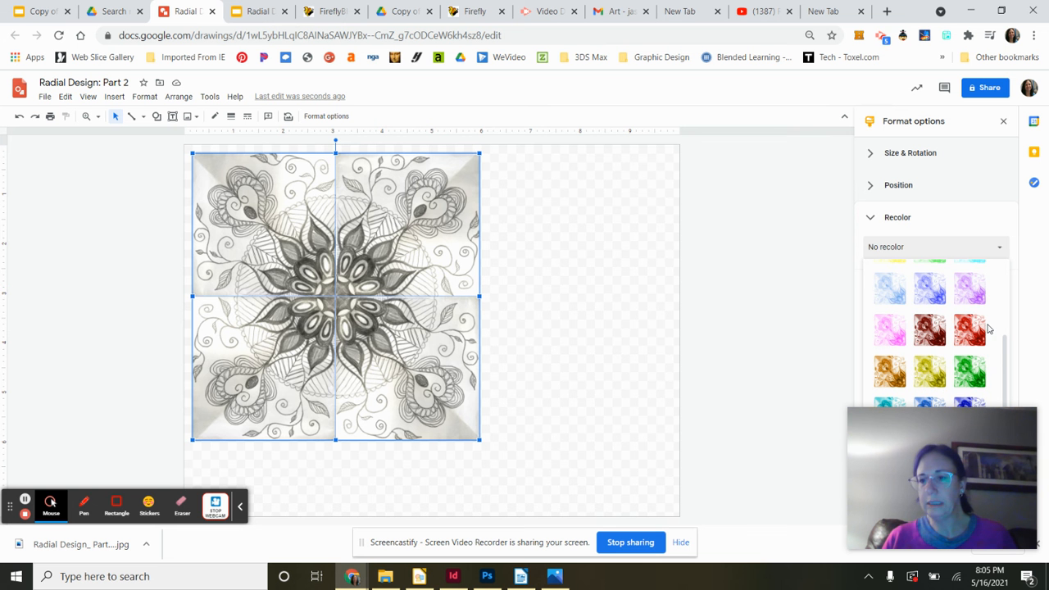
pyautogui.click(974, 373)
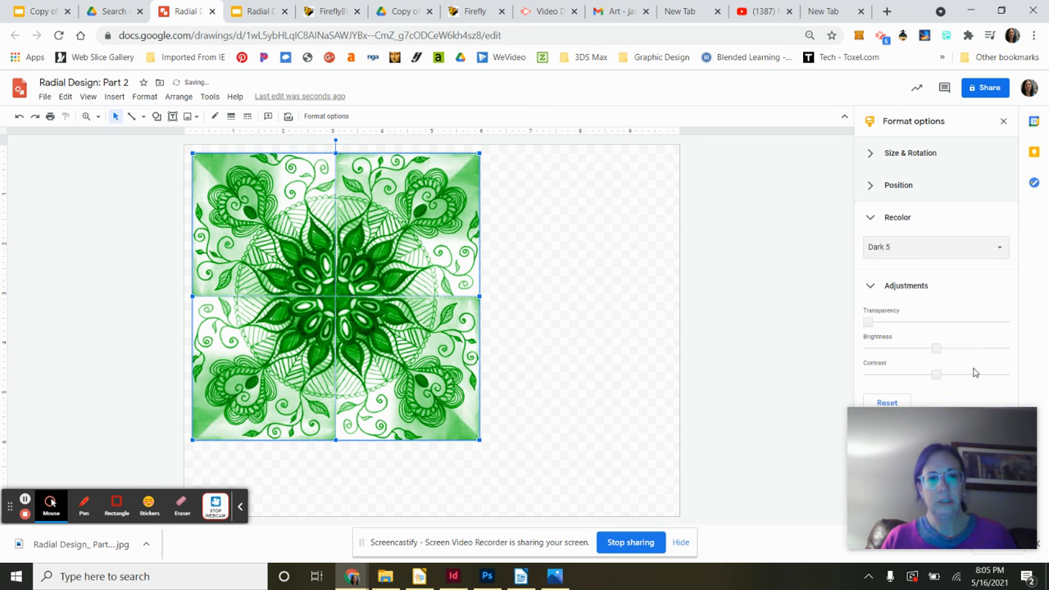
# - Recolor all four images with the Light 3 orange preset
pyautogui.click(1002, 249)
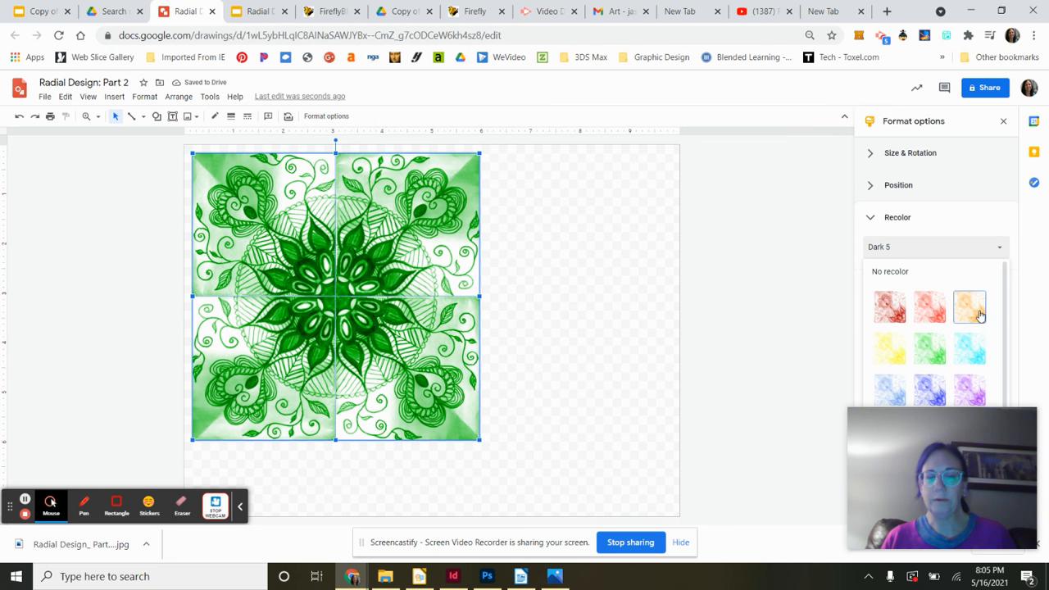
pyautogui.click(977, 316)
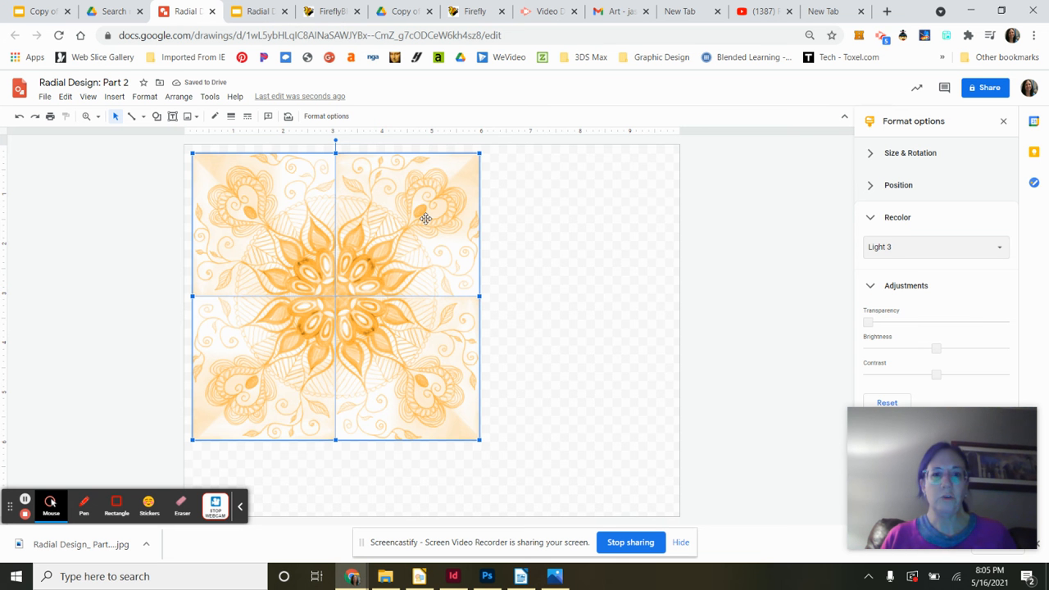
pyautogui.click(566, 246)
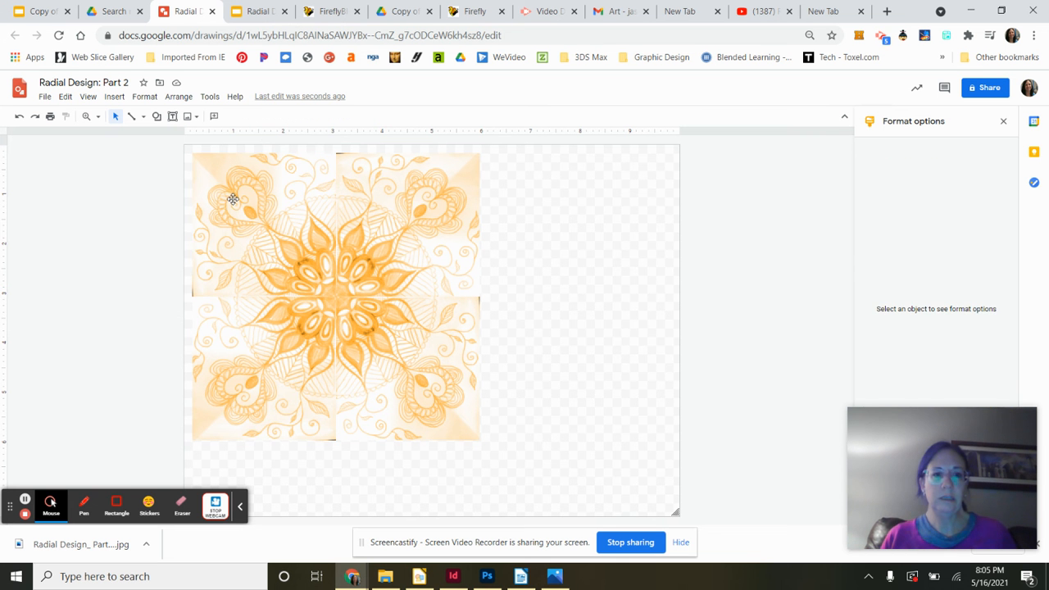
# - Select the top-left and bottom-right images and recolor them with the Light 6 preset
pyautogui.click(233, 200)
pyautogui.keyDown('shift'); pyautogui.click(381, 365); pyautogui.keyUp('shift')
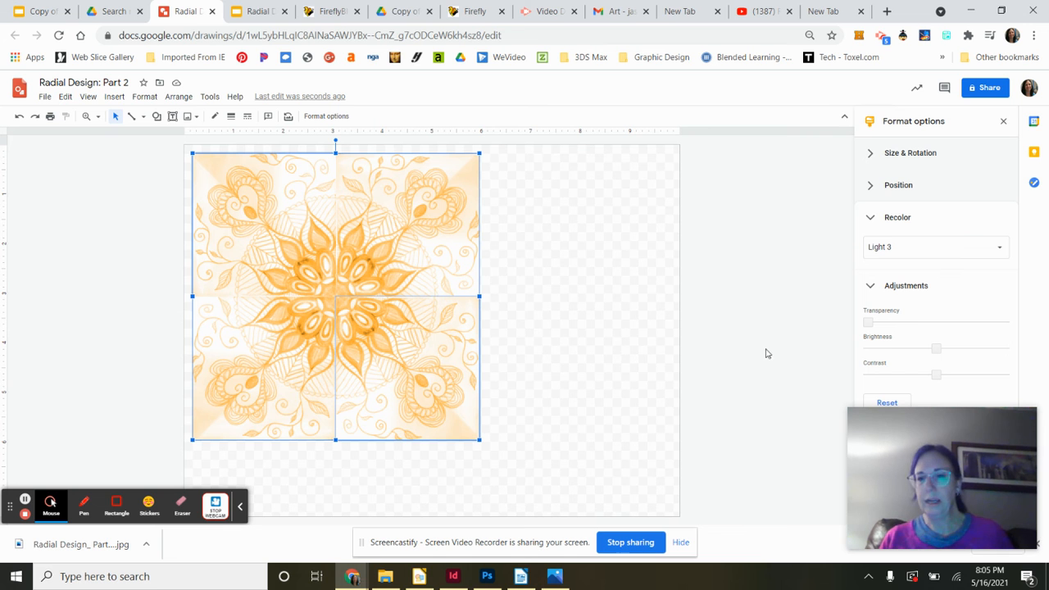
pyautogui.click(999, 247)
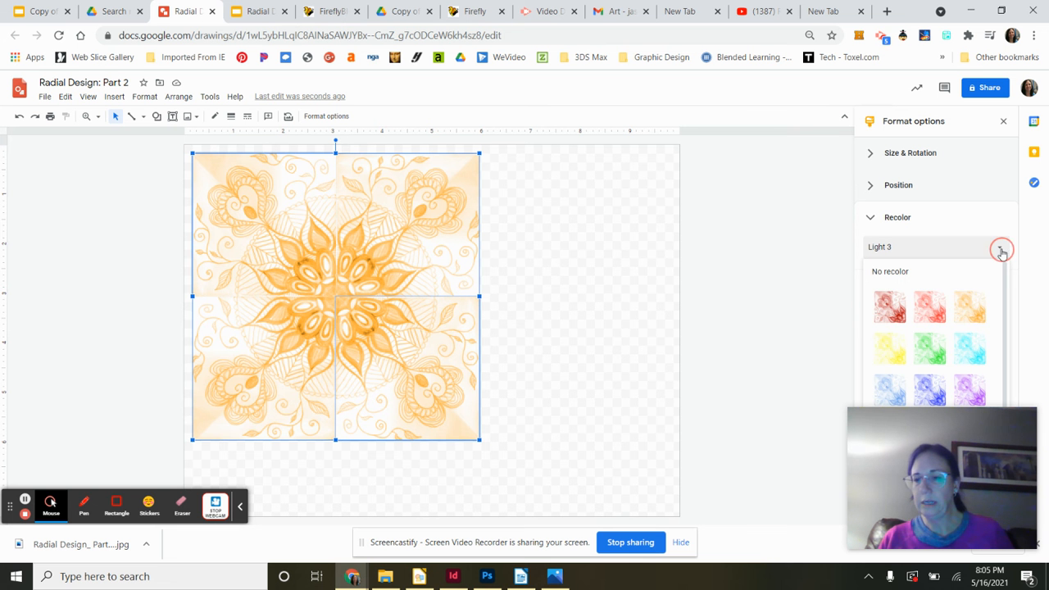
pyautogui.click(973, 349)
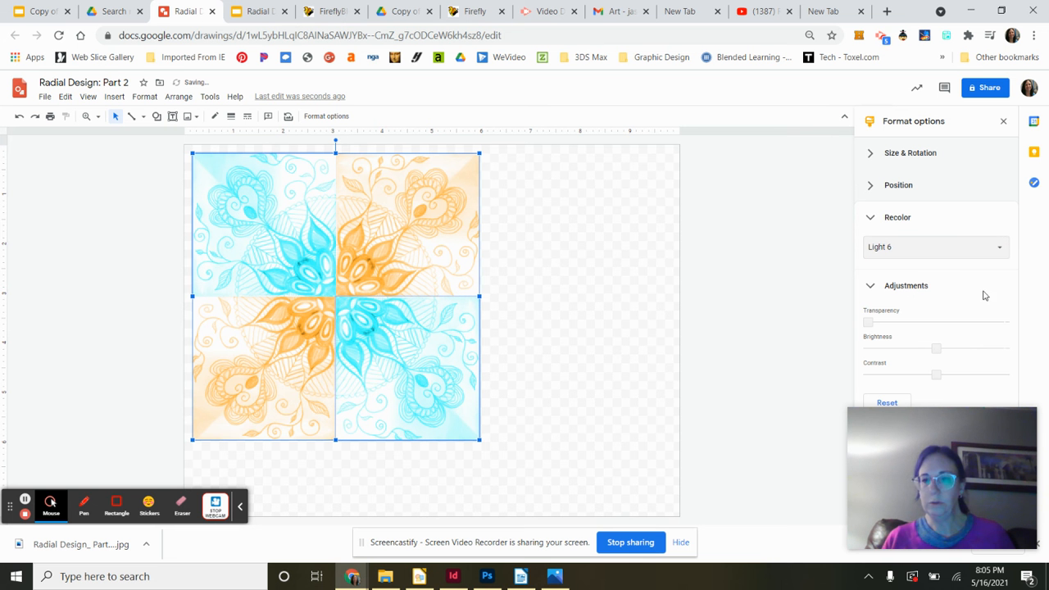
# - Recolor the selected top-left and bottom-right images with the Light 7 preset, then deselect them
pyautogui.click(1005, 248)
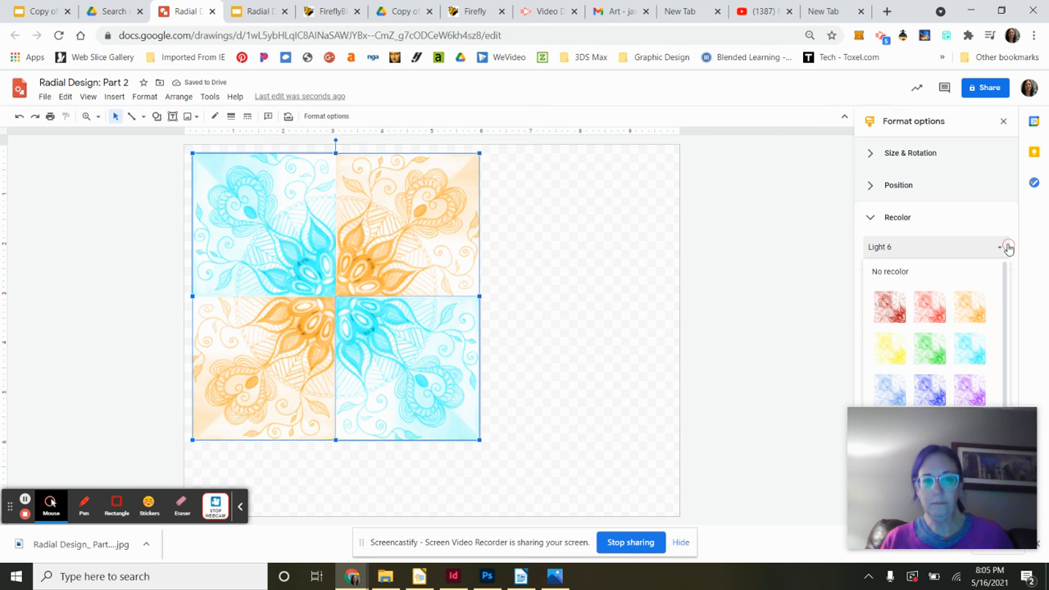
pyautogui.click(890, 386)
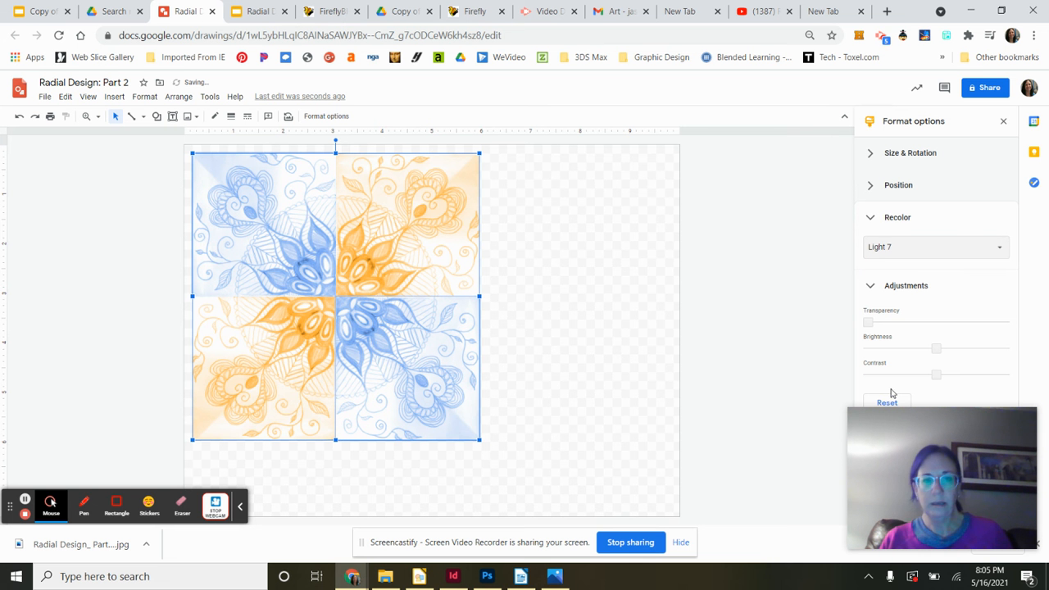
pyautogui.click(560, 368)
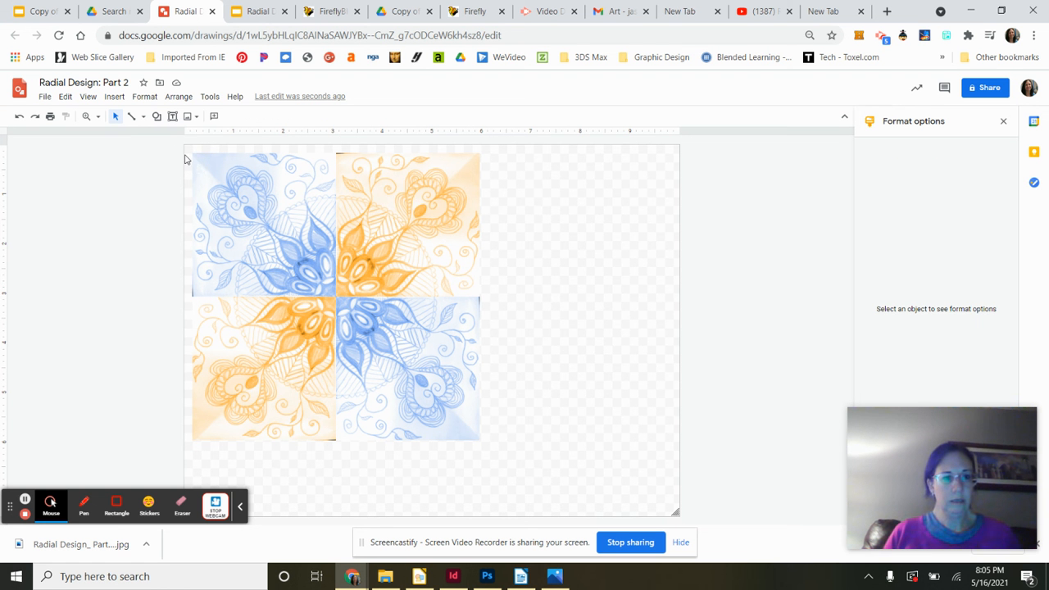
pyautogui.click(157, 116)
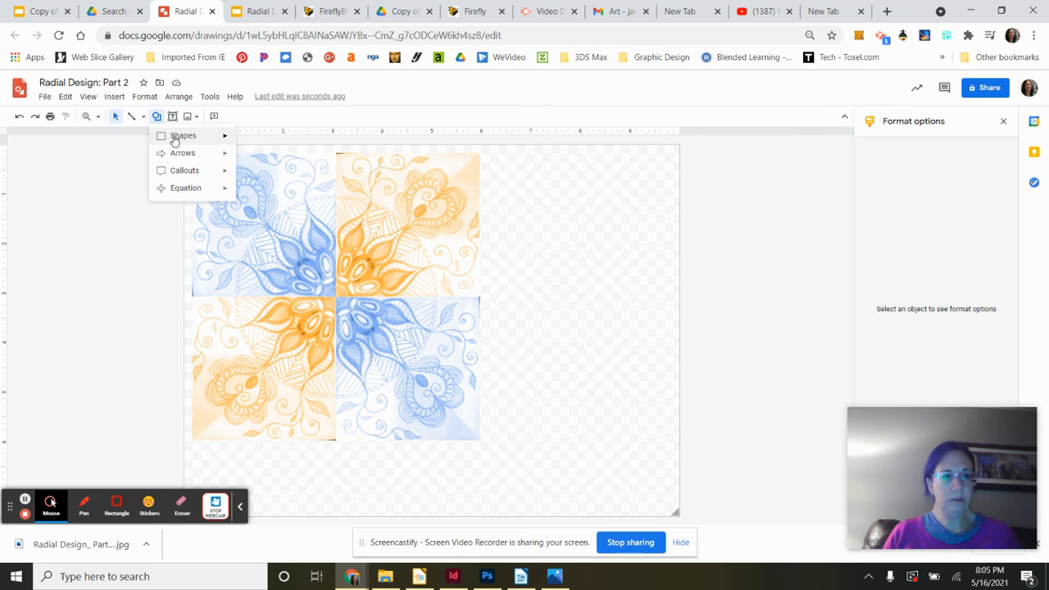
pyautogui.moveTo(176, 136)
pyautogui.click(243, 143)
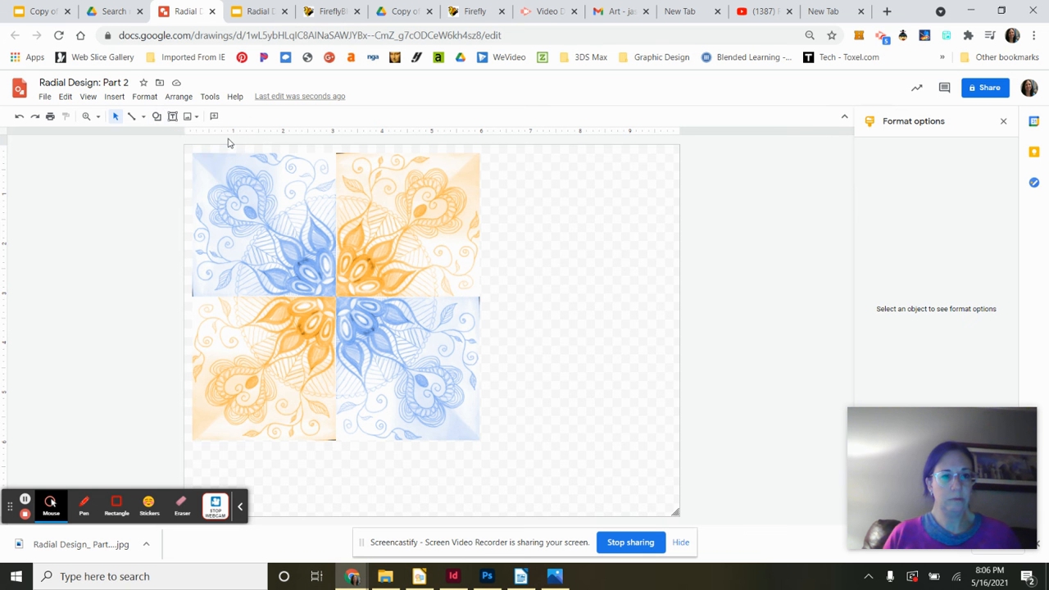
# - Draw a rectangle shape covering the entire four-quarter design
pyautogui.click(156, 116)
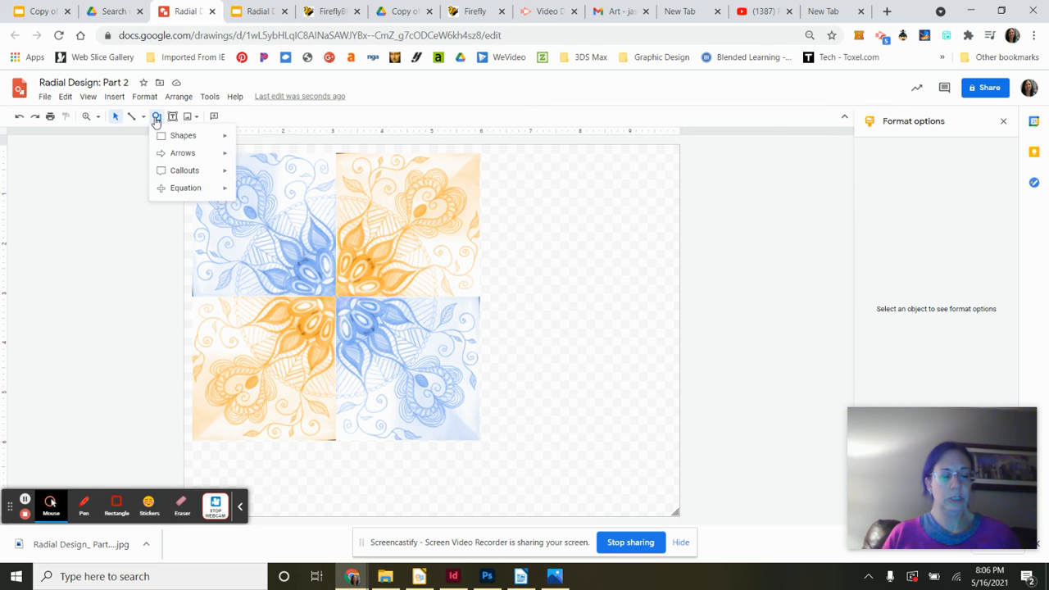
pyautogui.moveTo(173, 139)
pyautogui.click(245, 141)
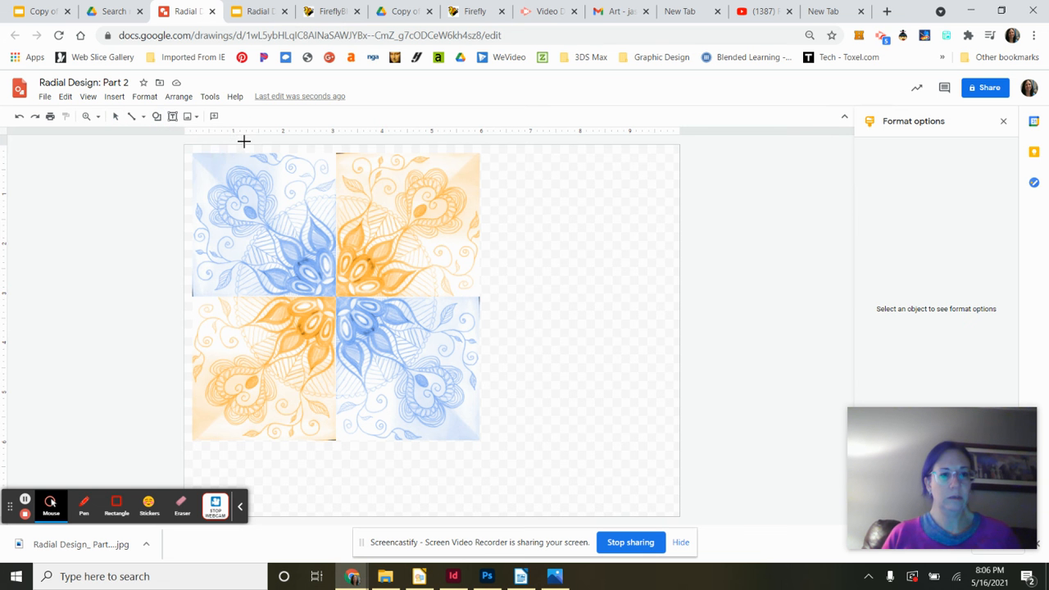
pyautogui.moveTo(183, 144)
pyautogui.mouseDown()
pyautogui.moveTo(374, 356)
pyautogui.moveTo(421, 450)
pyautogui.moveTo(491, 449)
pyautogui.mouseUp()
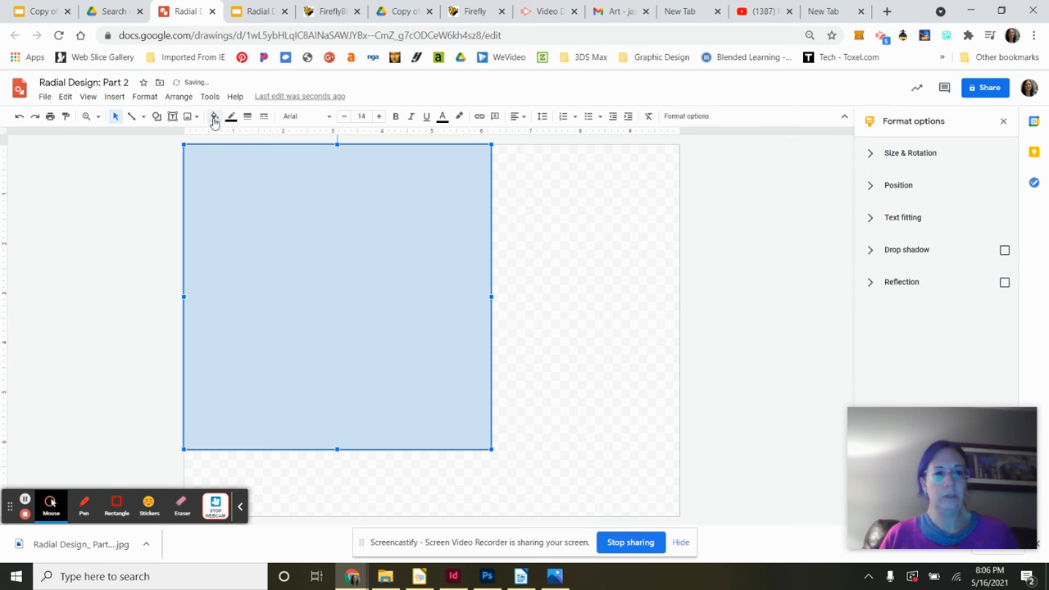
# - Send the rectangle to the back behind the four images
pyautogui.click(146, 98)
pyautogui.moveTo(178, 97)
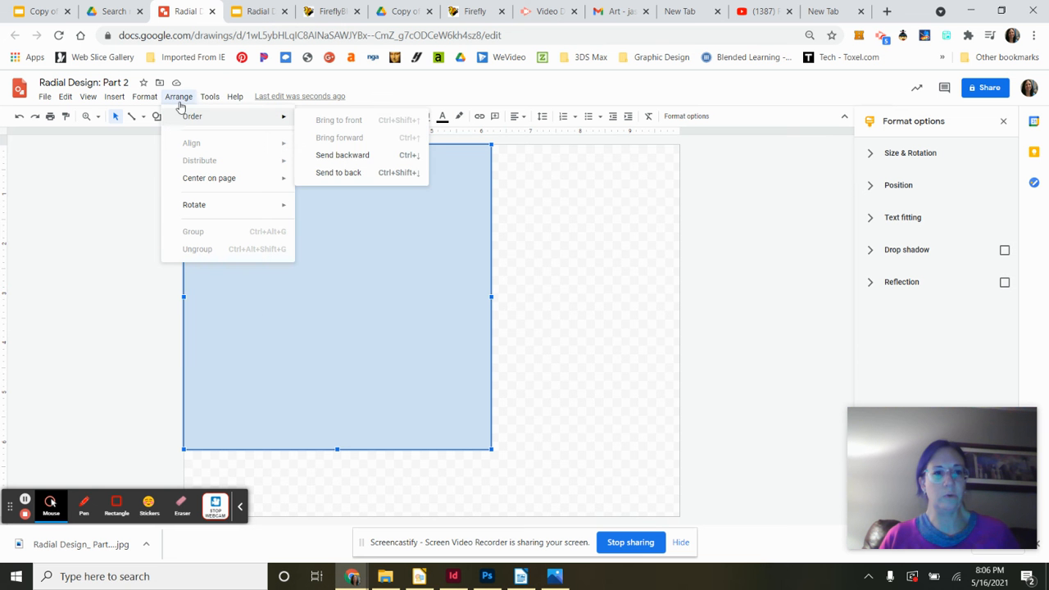
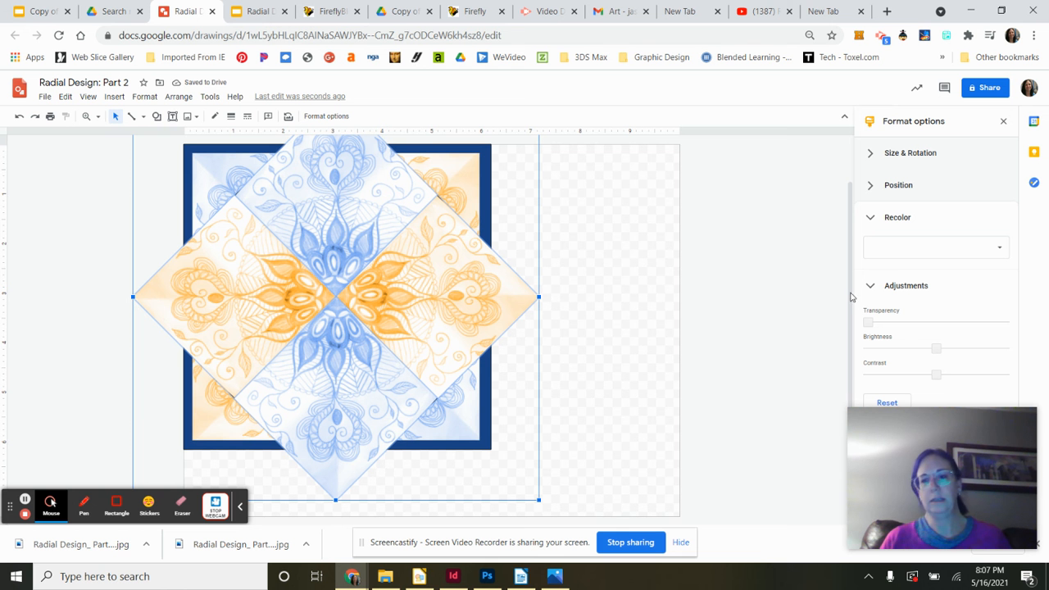
# - Raise the transparency of the selected rotated diamond images and recolor them with the Light 8 preset
pyautogui.moveTo(868, 321); pyautogui.dragTo(940, 321)
pyautogui.click(932, 321)
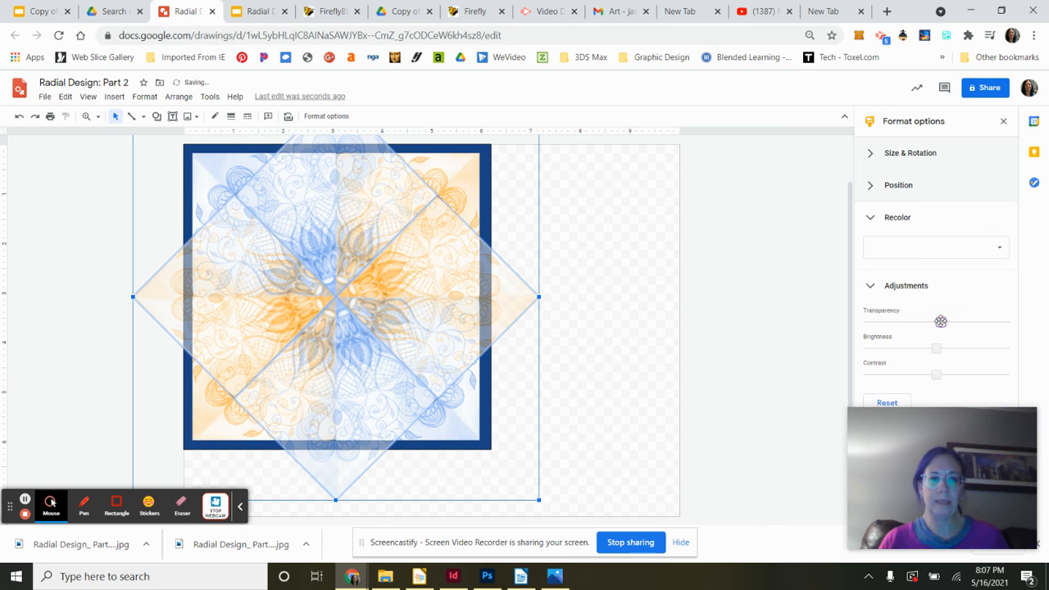
pyautogui.click(994, 248)
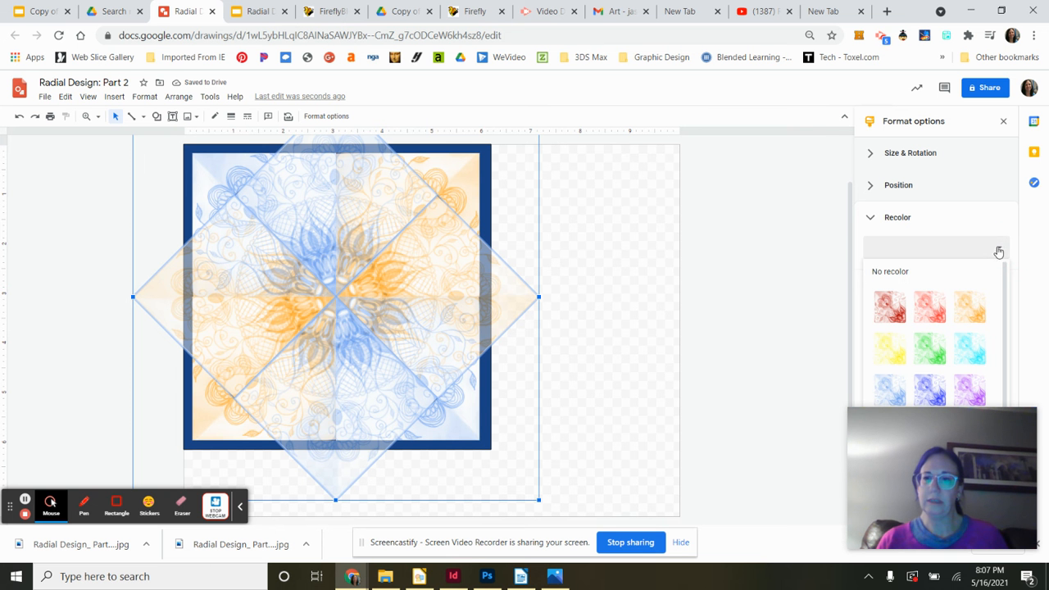
pyautogui.click(940, 387)
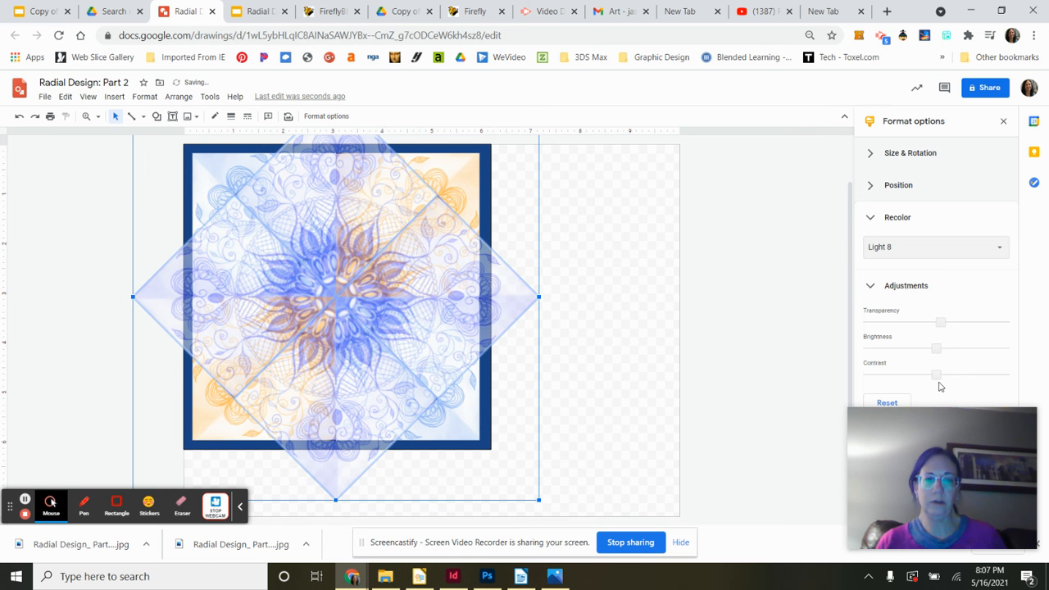
# - Recolor the diamond images with the Dark 3 preset
pyautogui.click(1001, 251)
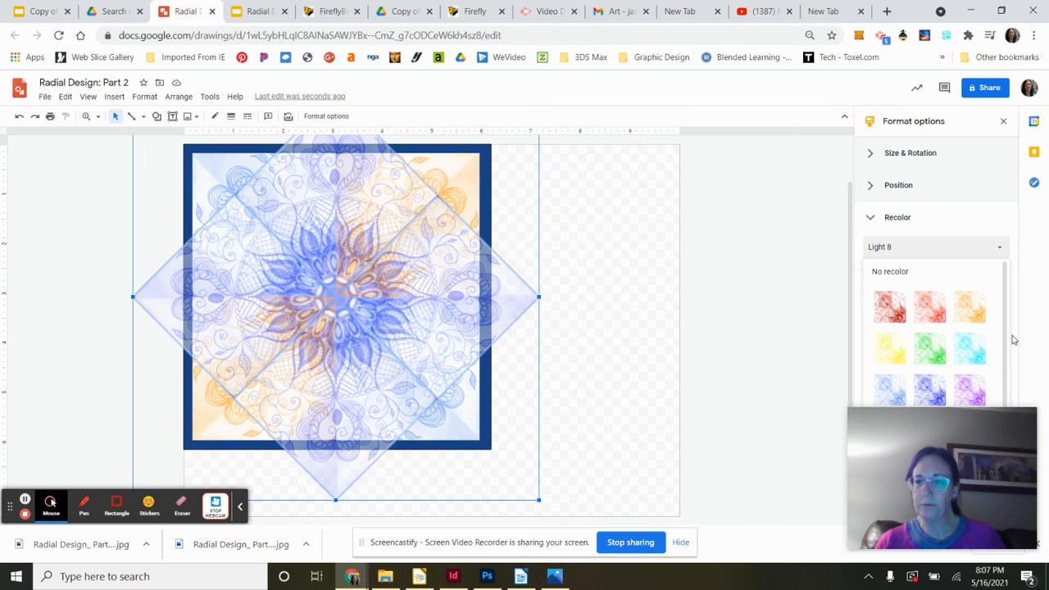
pyautogui.moveTo(1007, 329); pyautogui.dragTo(1012, 409)
pyautogui.click(893, 382)
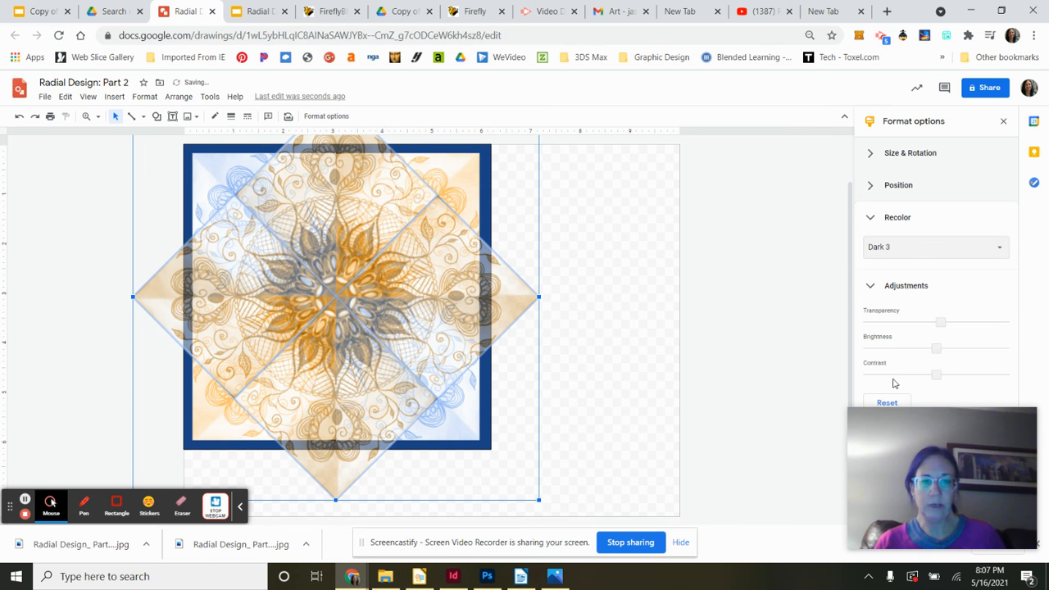
# - Recolor the diamond images with the Dark 7 preset, then deselect them
pyautogui.click(1002, 251)
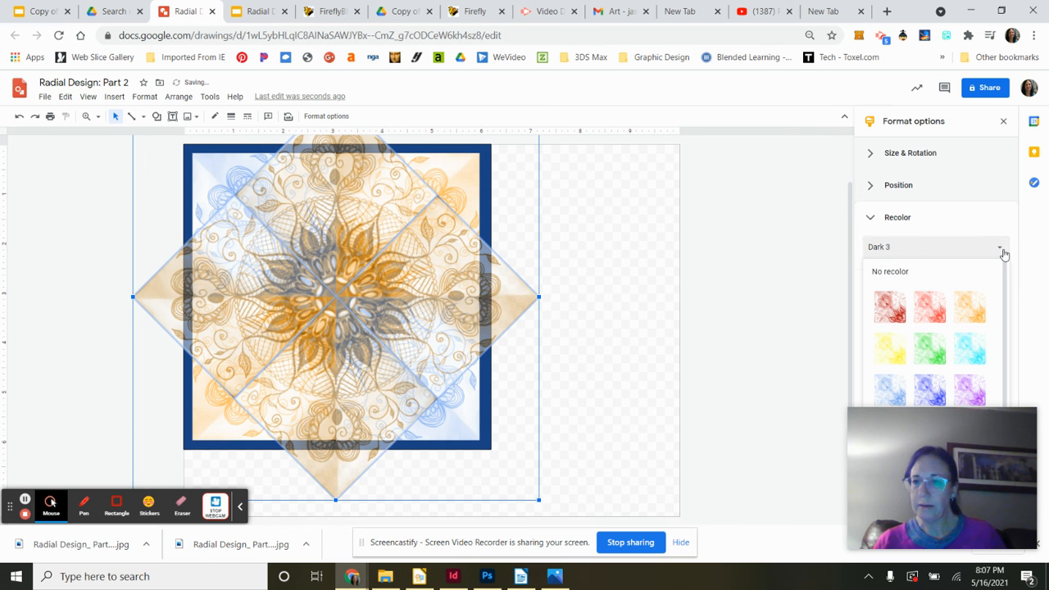
pyautogui.moveTo(1007, 281); pyautogui.dragTo(1010, 385)
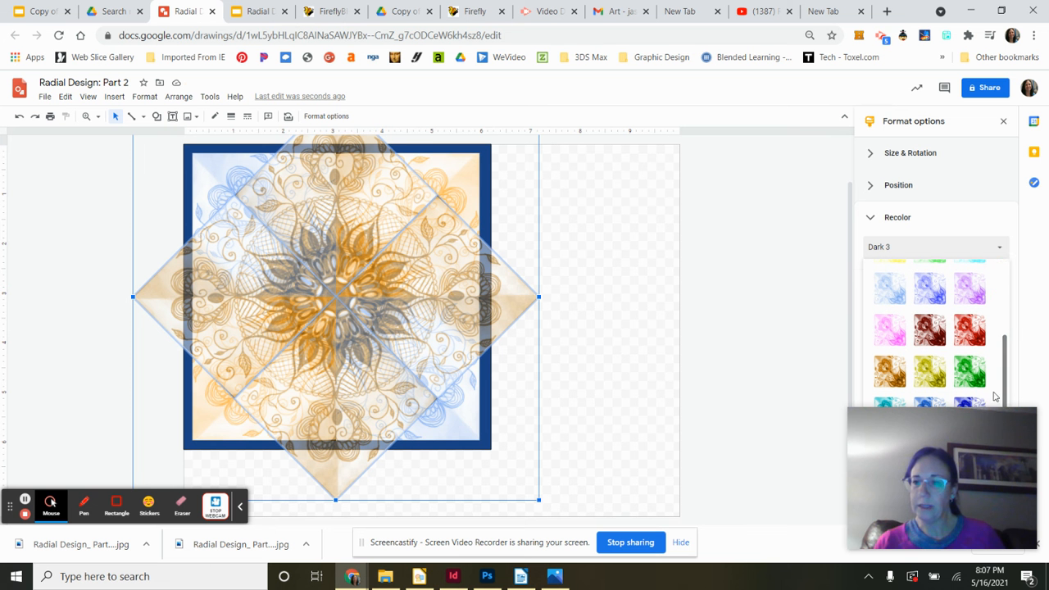
pyautogui.click(931, 405)
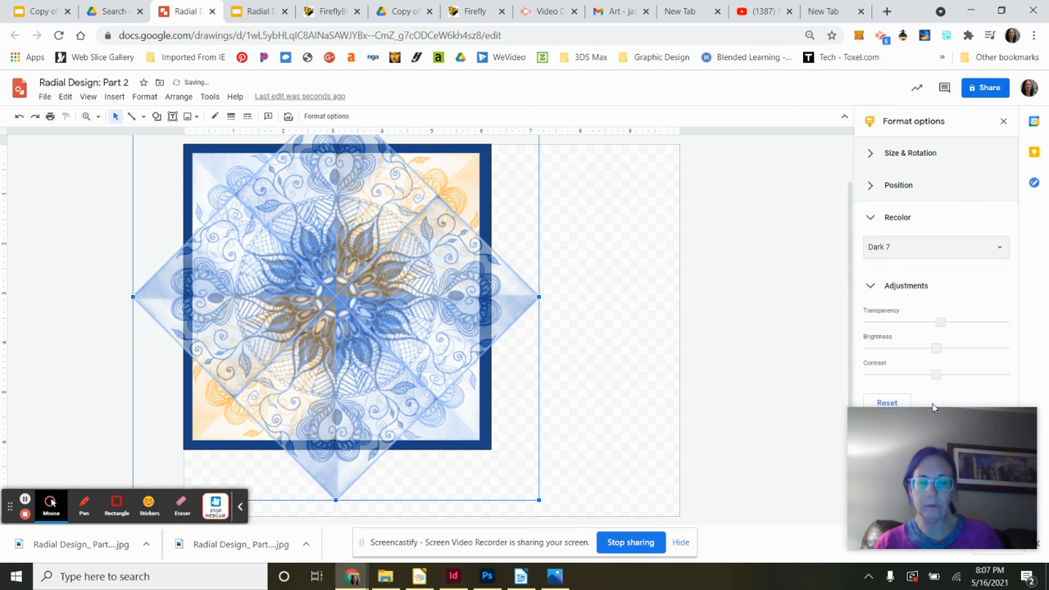
pyautogui.click(999, 249)
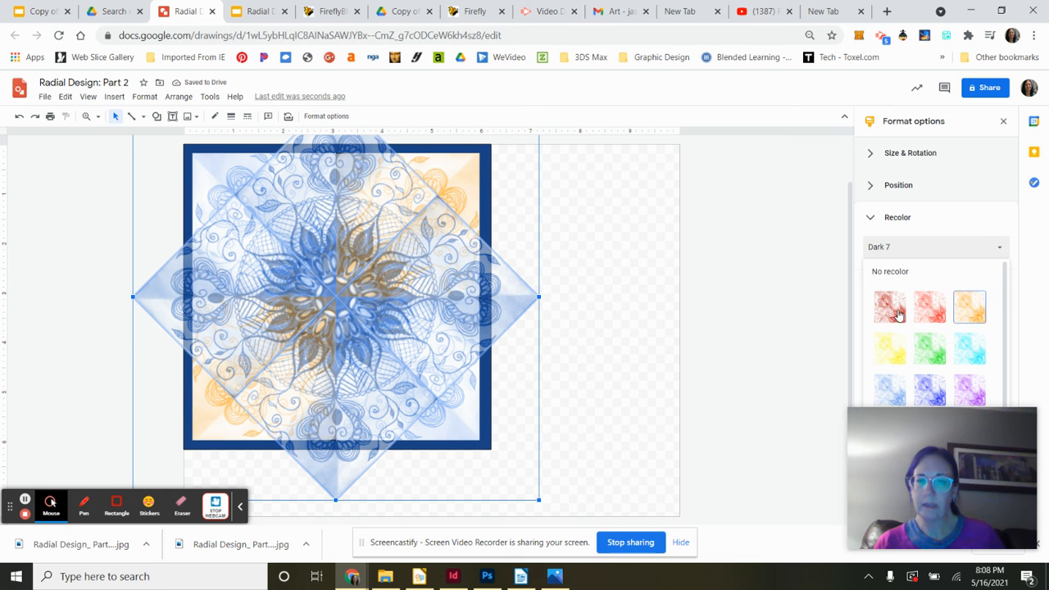
pyautogui.click(747, 337)
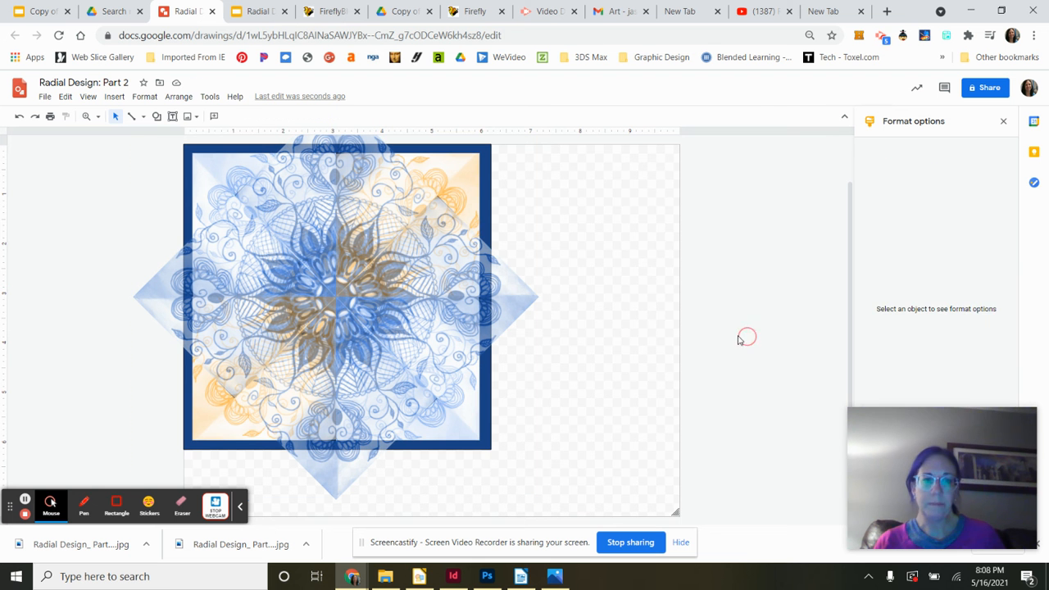
# - Select all four quarter images, recolor them with the Light 1 preset, then deselect
pyautogui.click(207, 194)
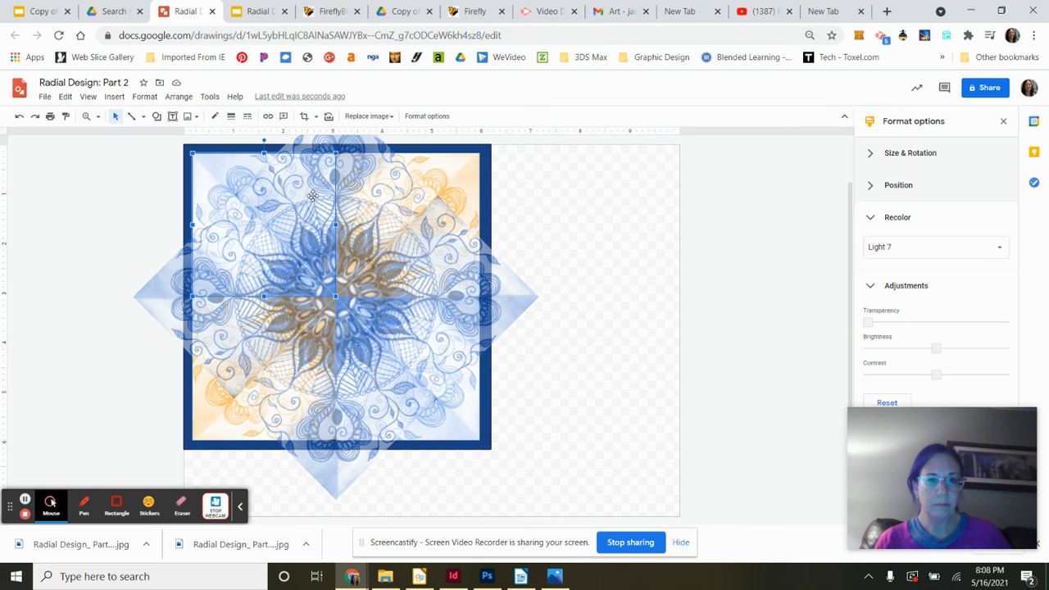
pyautogui.keyDown('shift'); pyautogui.click(447, 278); pyautogui.keyUp('shift')
pyautogui.keyDown('shift'); pyautogui.click(314, 425); pyautogui.keyUp('shift')
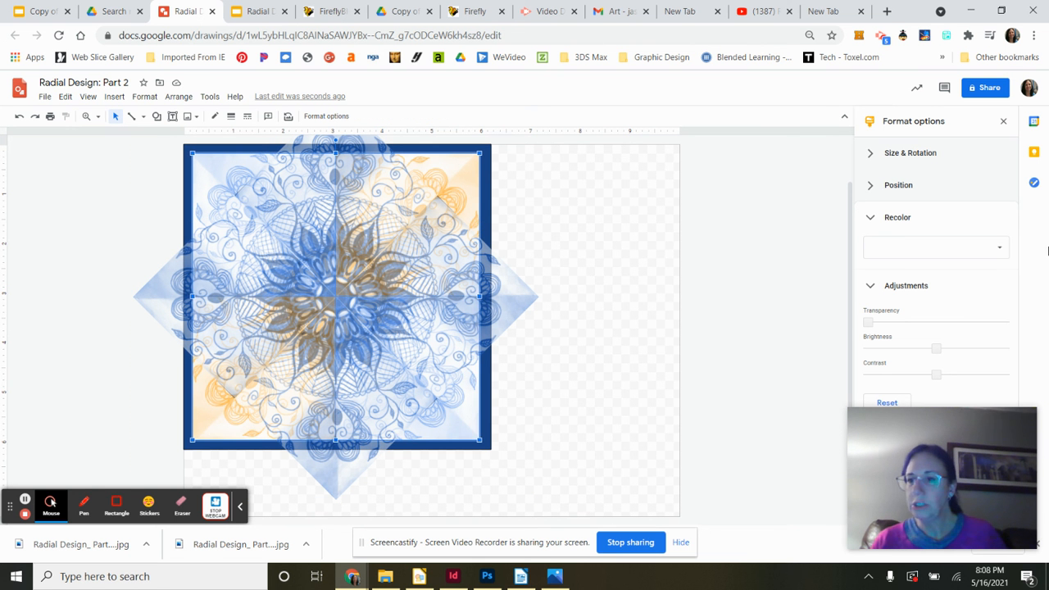
pyautogui.click(1003, 249)
pyautogui.click(895, 311)
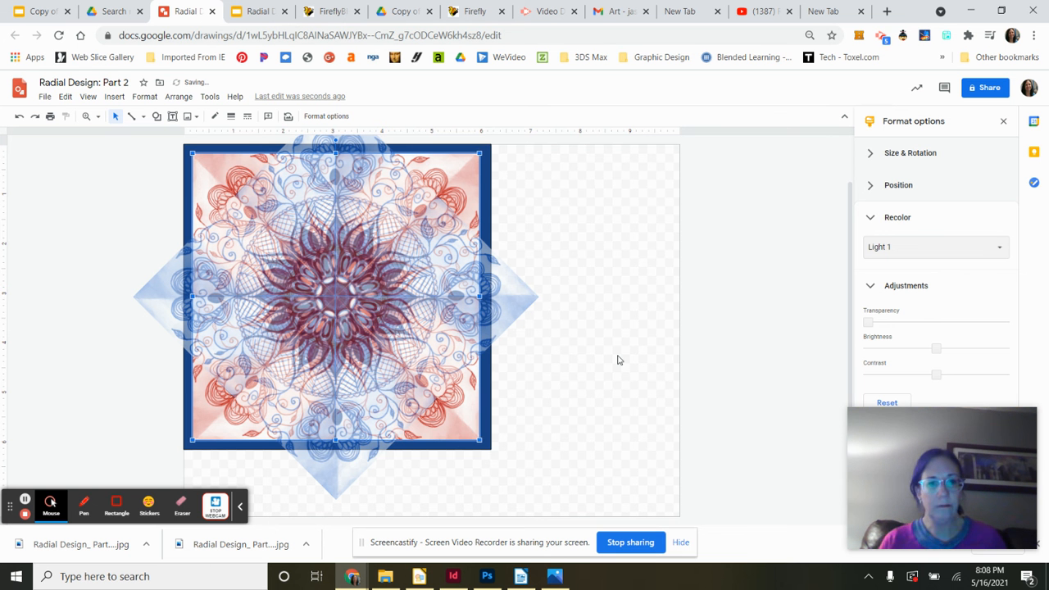
pyautogui.click(618, 361)
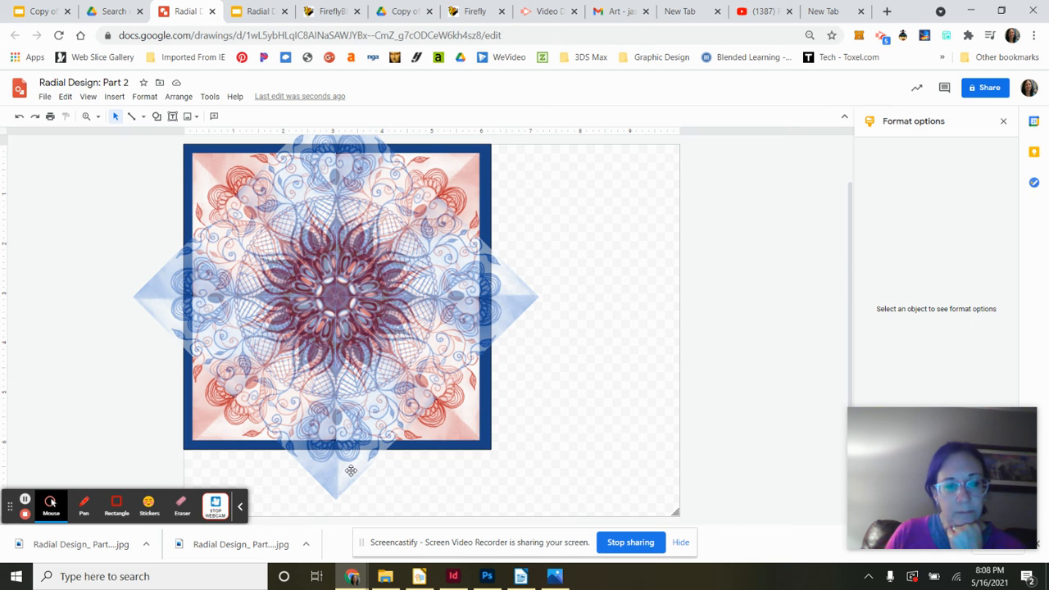
# - Delete the four rotated diamond images one by one
pyautogui.click(275, 311)
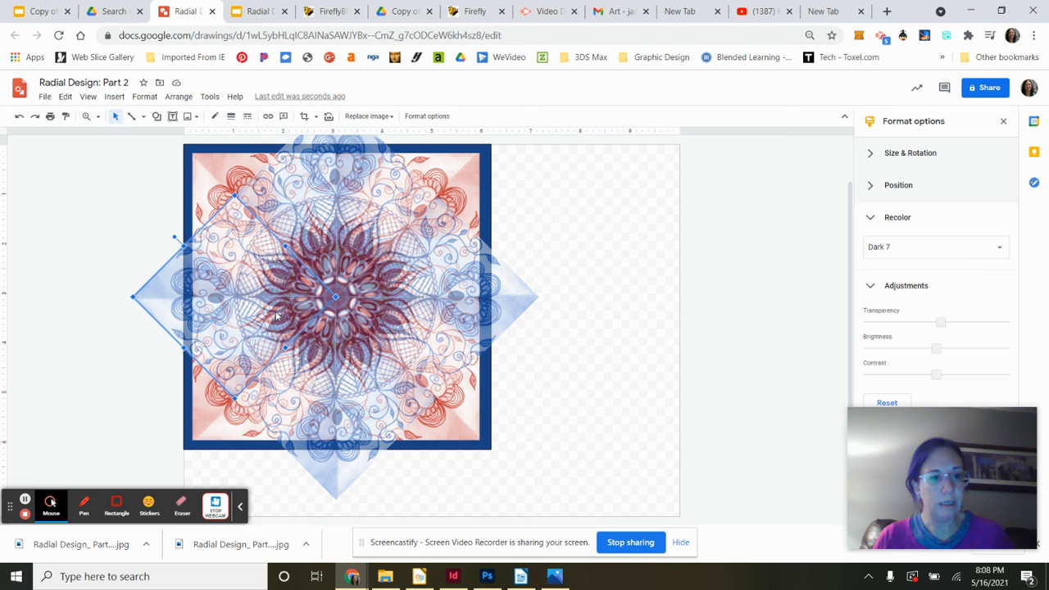
pyautogui.press('Delete')
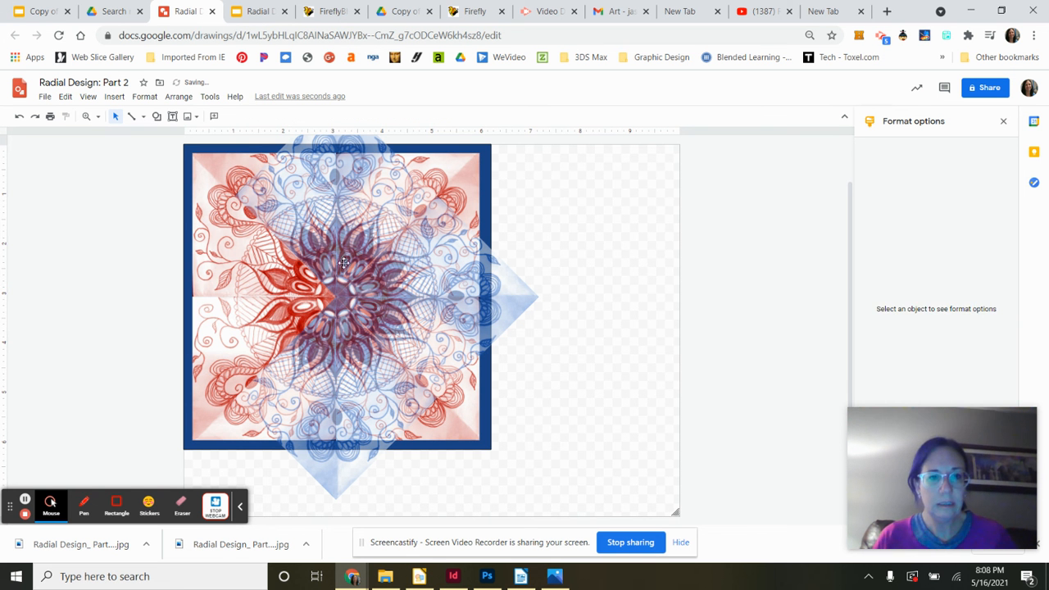
pyautogui.click(329, 191)
pyautogui.press('Delete')
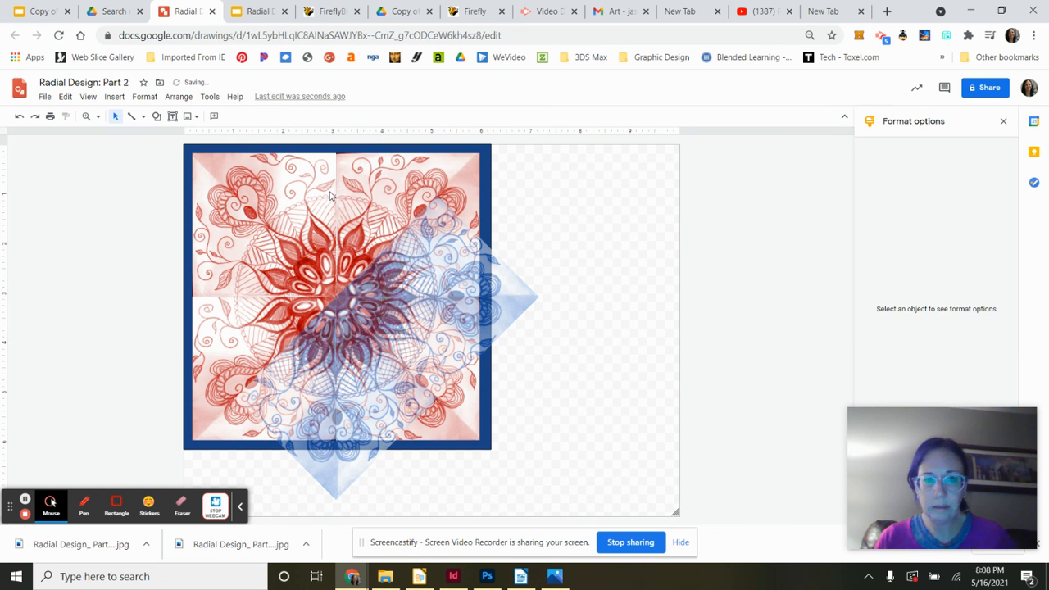
pyautogui.click(426, 274)
pyautogui.press('Delete')
pyautogui.click(339, 374)
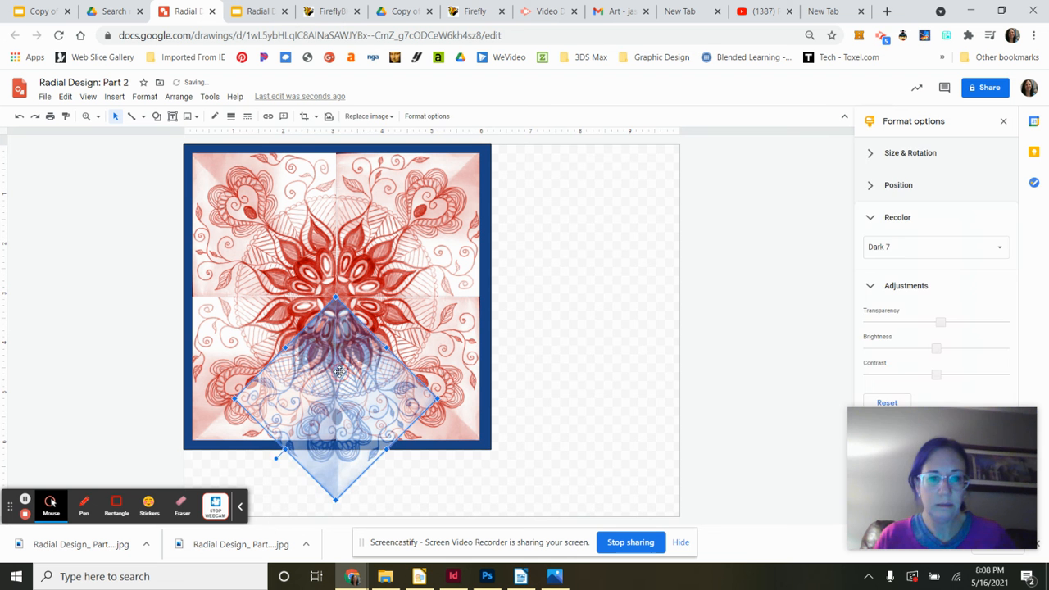
pyautogui.press('Delete')
# - Select all four quarter images and shrink them to fill the rectangle's top-left quarter
pyautogui.click(253, 209)
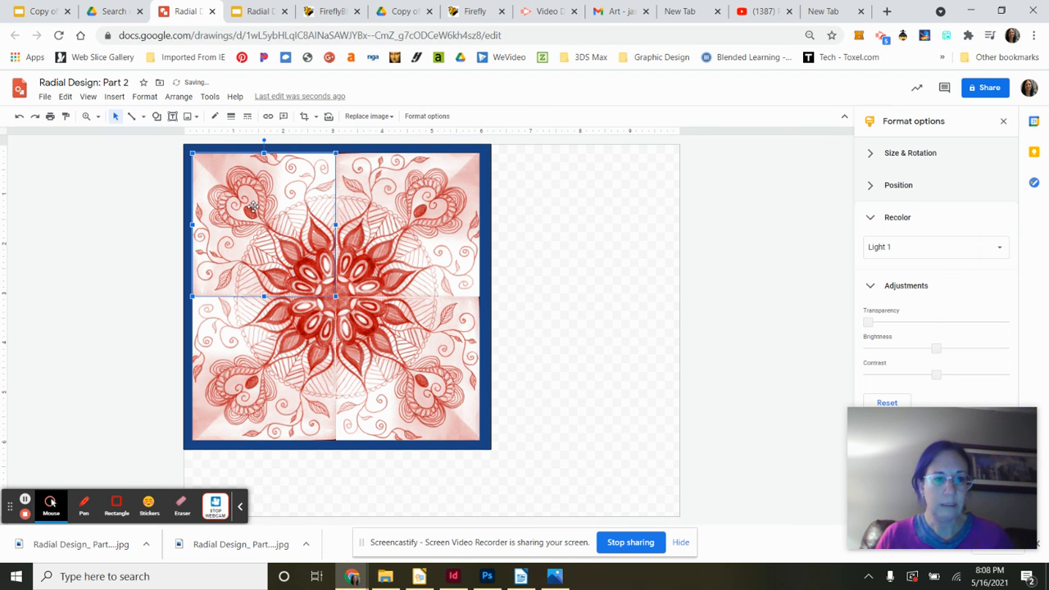
pyautogui.keyDown('shift'); pyautogui.click(399, 259); pyautogui.keyUp('shift')
pyautogui.keyDown('shift'); pyautogui.click(403, 335); pyautogui.keyUp('shift')
pyautogui.keyDown('shift'); pyautogui.click(293, 351); pyautogui.keyUp('shift')
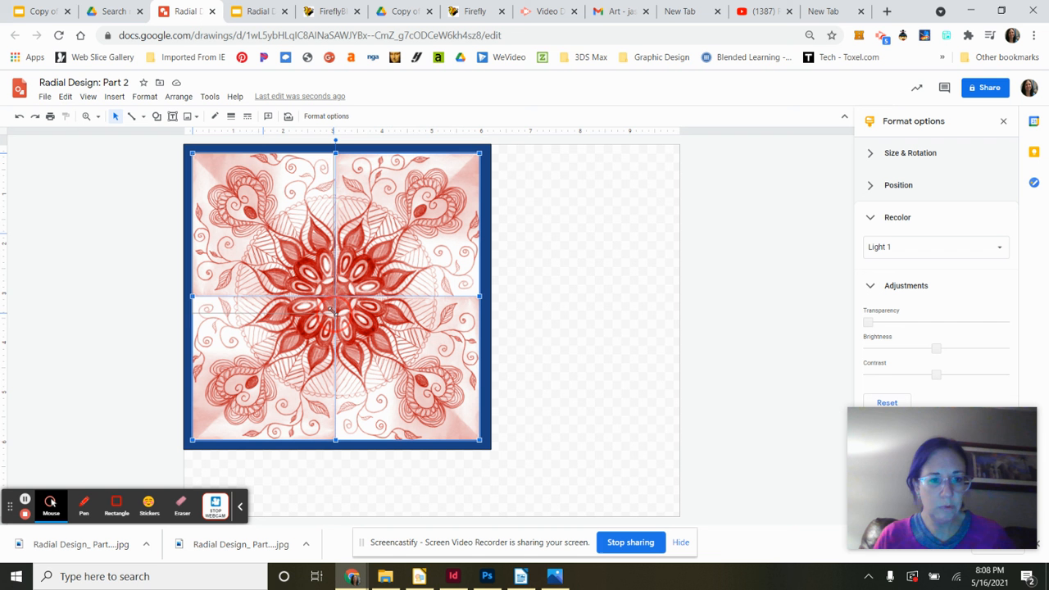
pyautogui.moveTo(330, 306); pyautogui.dragTo(335, 296)
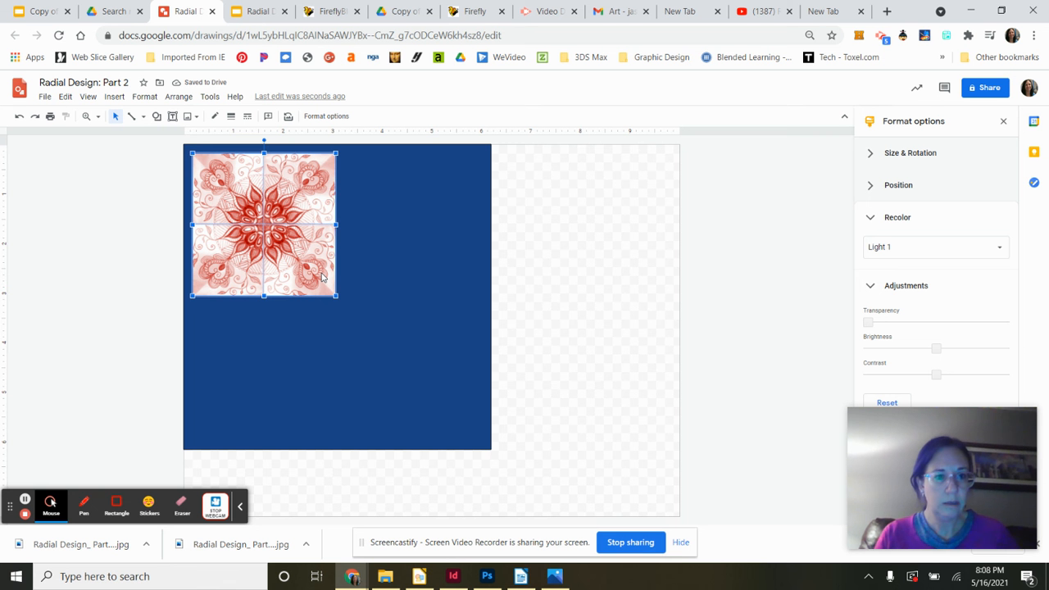
# - Make three copies of the small design and tile them into the top-right, bottom-right and bottom-left quarters
pyautogui.hotkey('ctrl', 'd')
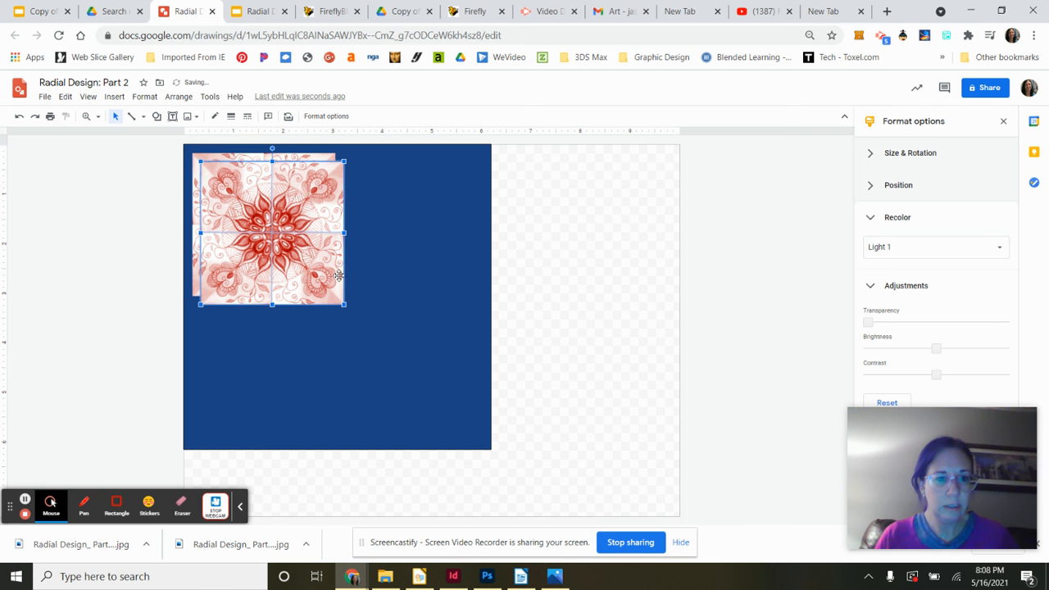
pyautogui.moveTo(325, 271); pyautogui.dragTo(459, 264)
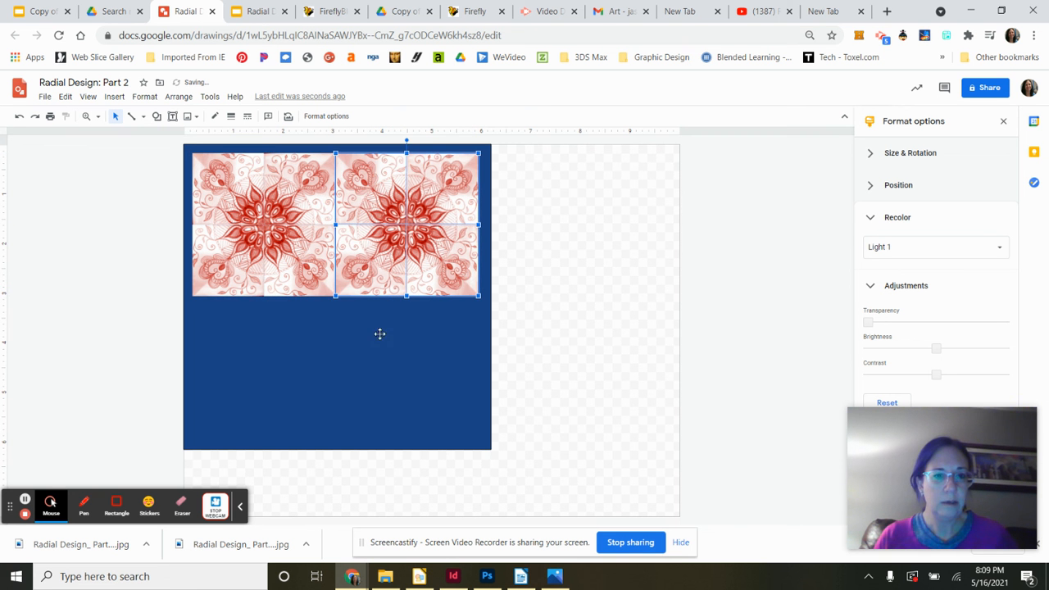
pyautogui.hotkey('ctrl', 'v')
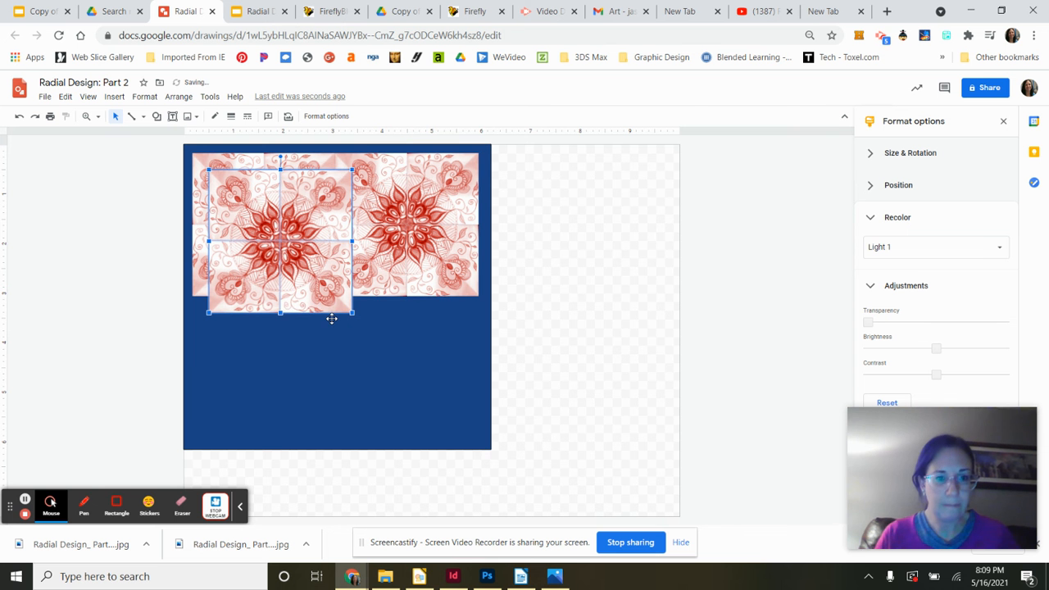
pyautogui.moveTo(286, 259); pyautogui.dragTo(412, 387)
pyautogui.hotkey('ctrl', 'v')
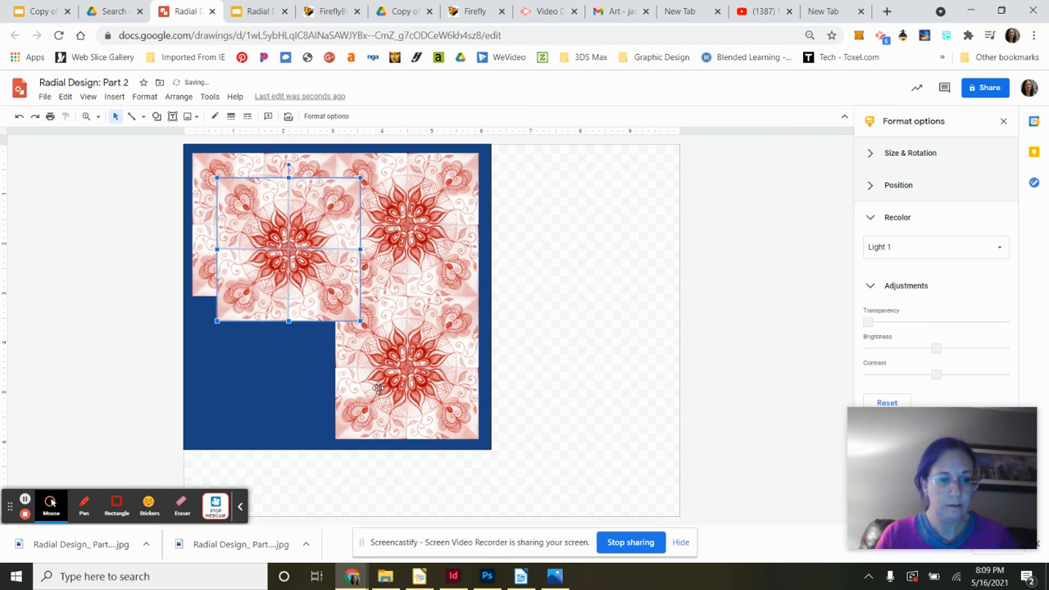
pyautogui.moveTo(314, 295); pyautogui.dragTo(290, 407)
pyautogui.click(510, 330)
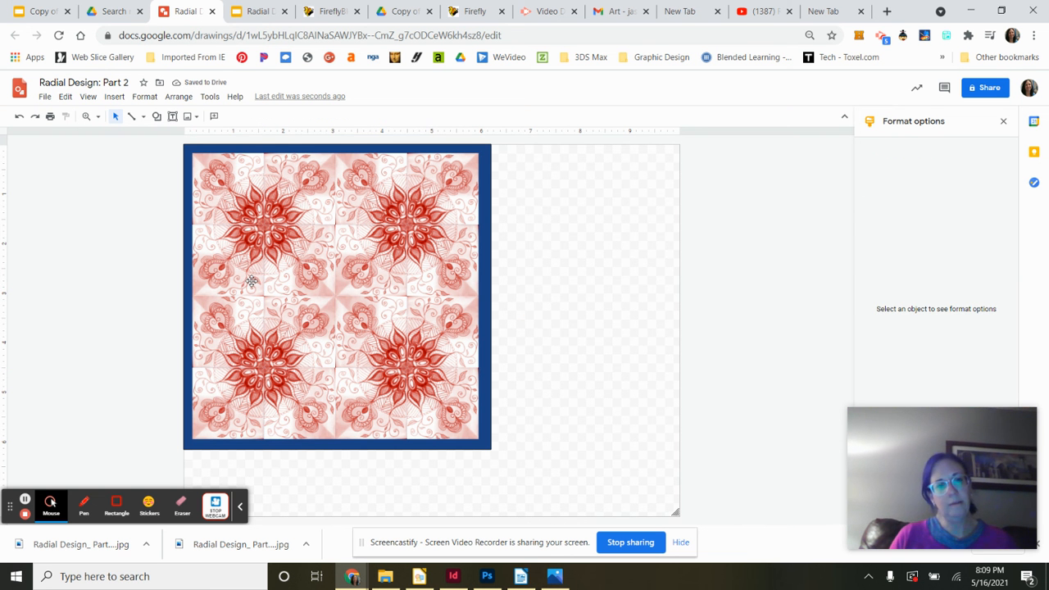
# - Enlarge the blue background rectangle down and right, and shift the bottom-right design slightly outward
pyautogui.click(260, 445)
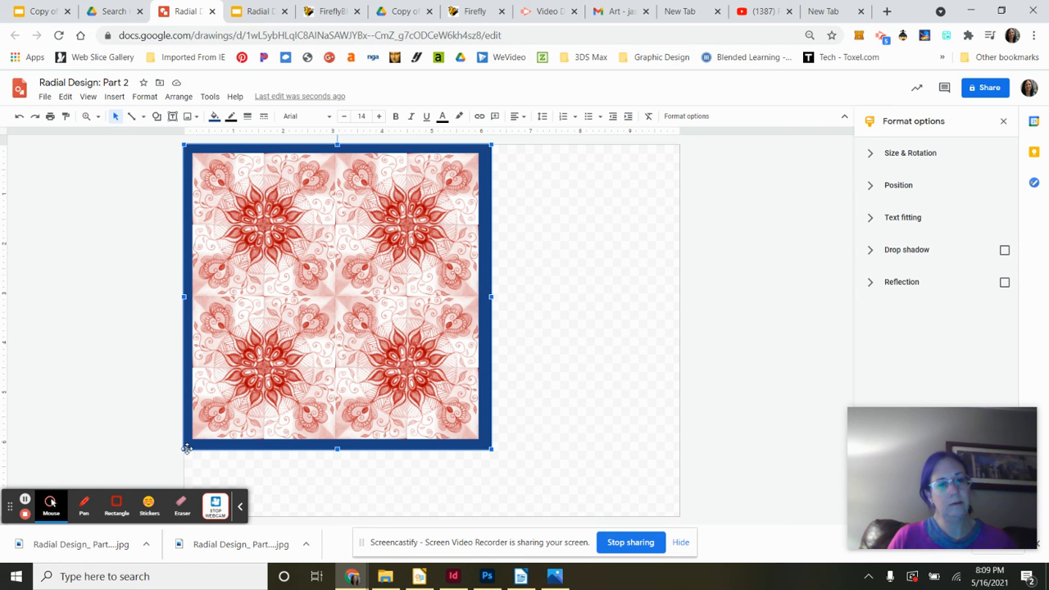
pyautogui.moveTo(490, 447); pyautogui.dragTo(520, 471)
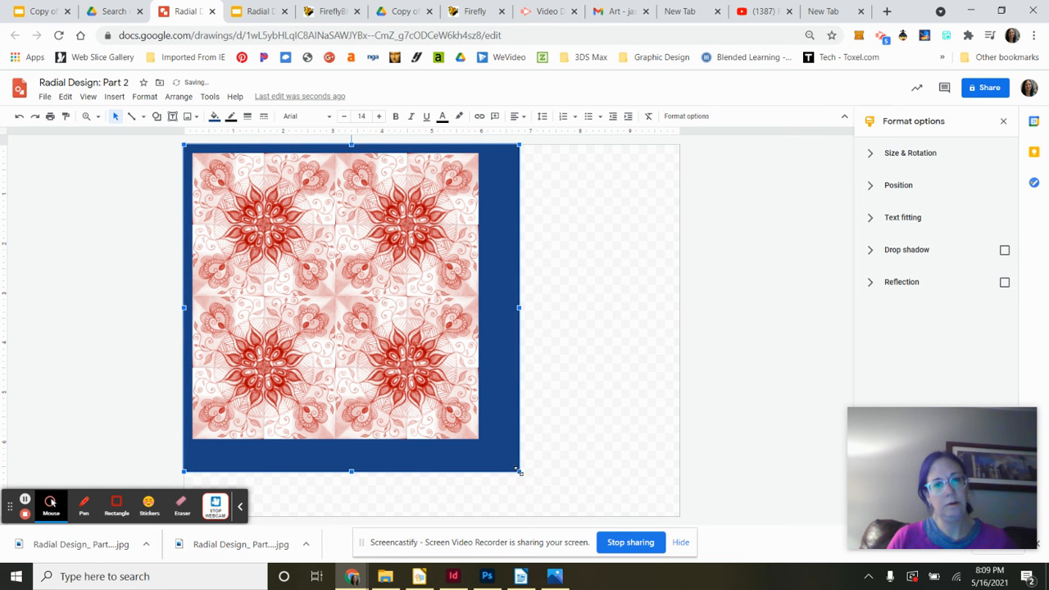
pyautogui.click(423, 385)
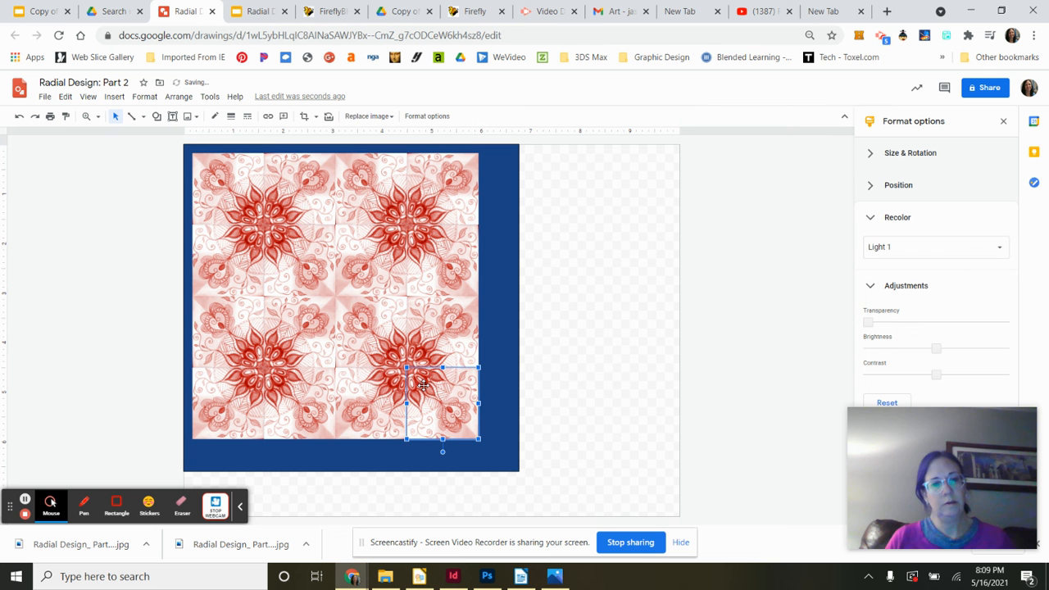
pyautogui.keyDown('shift'); pyautogui.click(386, 401); pyautogui.keyUp('shift')
pyautogui.keyDown('shift'); pyautogui.click(402, 348); pyautogui.keyUp('shift')
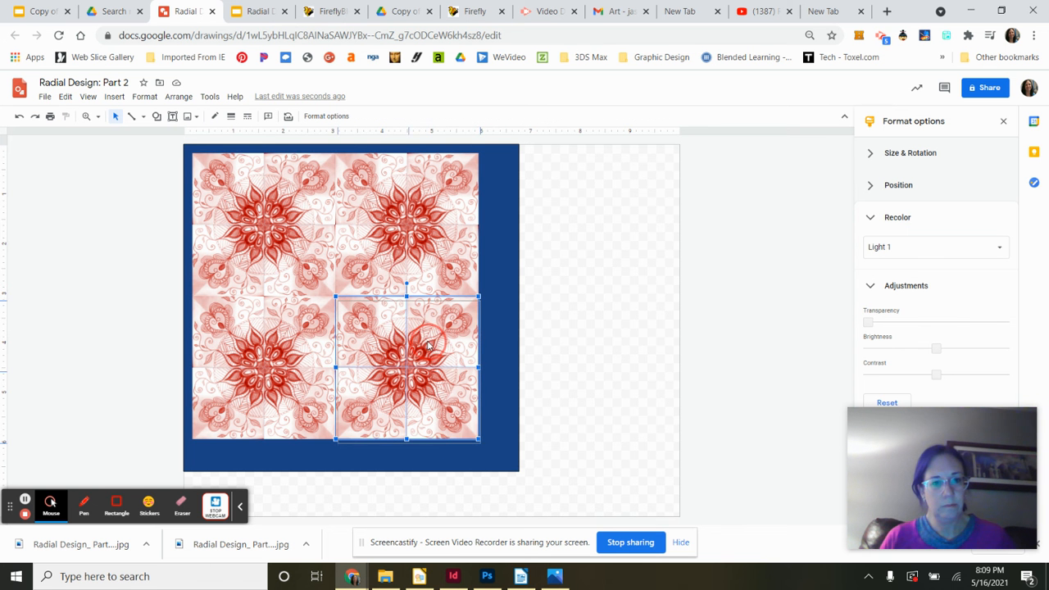
pyautogui.moveTo(427, 342); pyautogui.dragTo(440, 351)
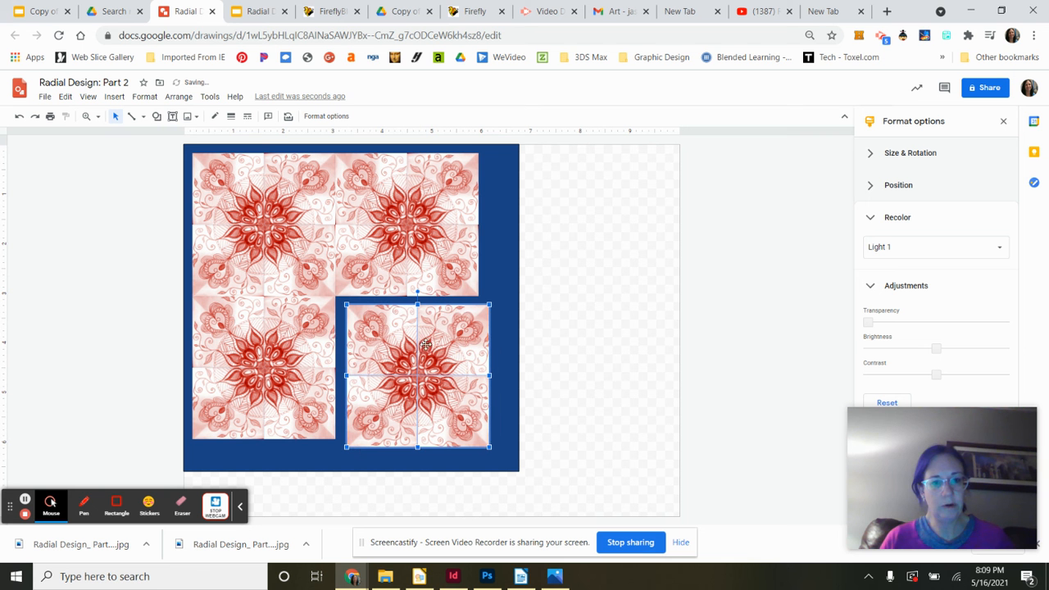
# - Move the bottom-left design down to line up with the bottom-right design
pyautogui.click(278, 335)
pyautogui.click(242, 327)
pyautogui.moveTo(241, 326); pyautogui.dragTo(290, 403)
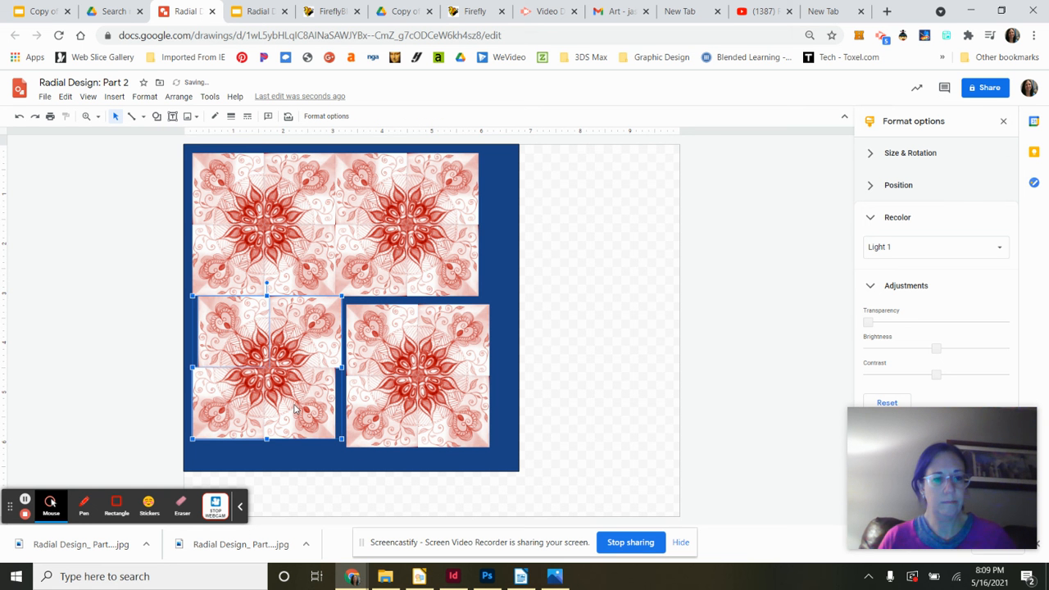
pyautogui.click(20, 118)
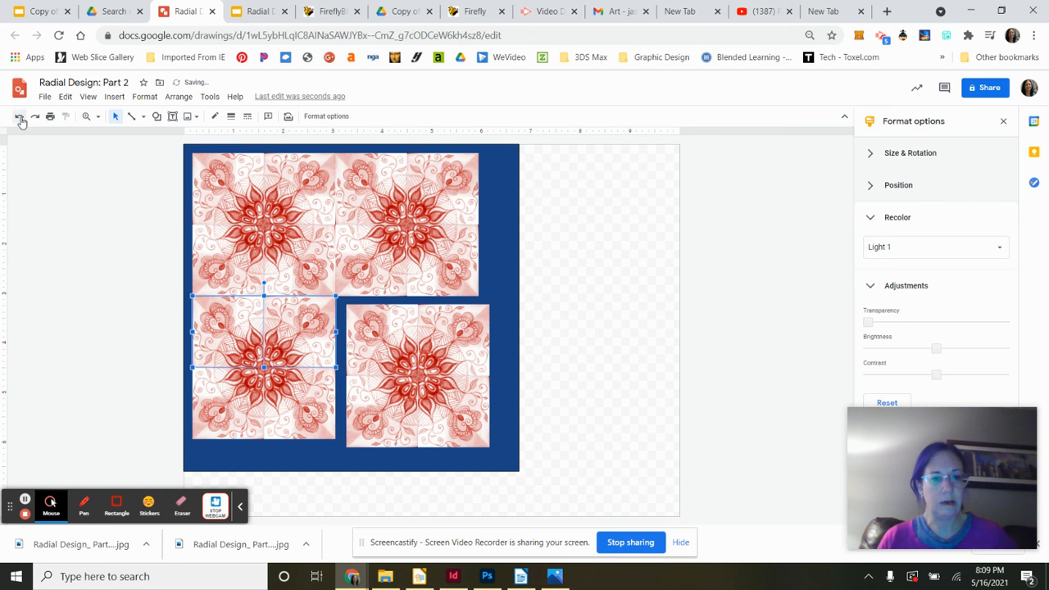
pyautogui.keyDown('shift'); pyautogui.click(231, 395); pyautogui.keyUp('shift')
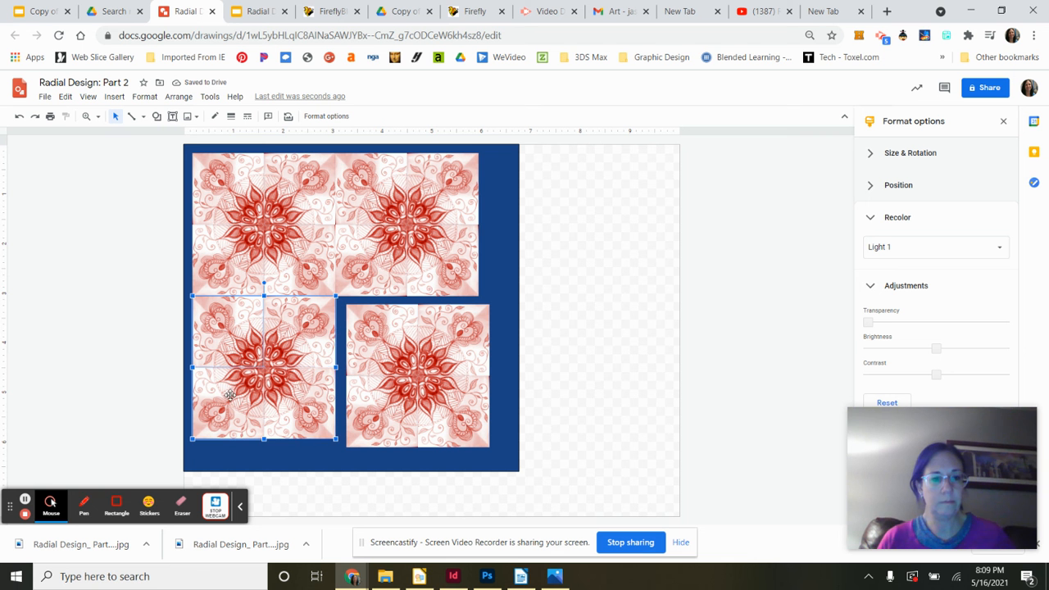
pyautogui.keyDown('shift'); pyautogui.click(299, 410); pyautogui.keyUp('shift')
pyautogui.moveTo(299, 412); pyautogui.dragTo(304, 422)
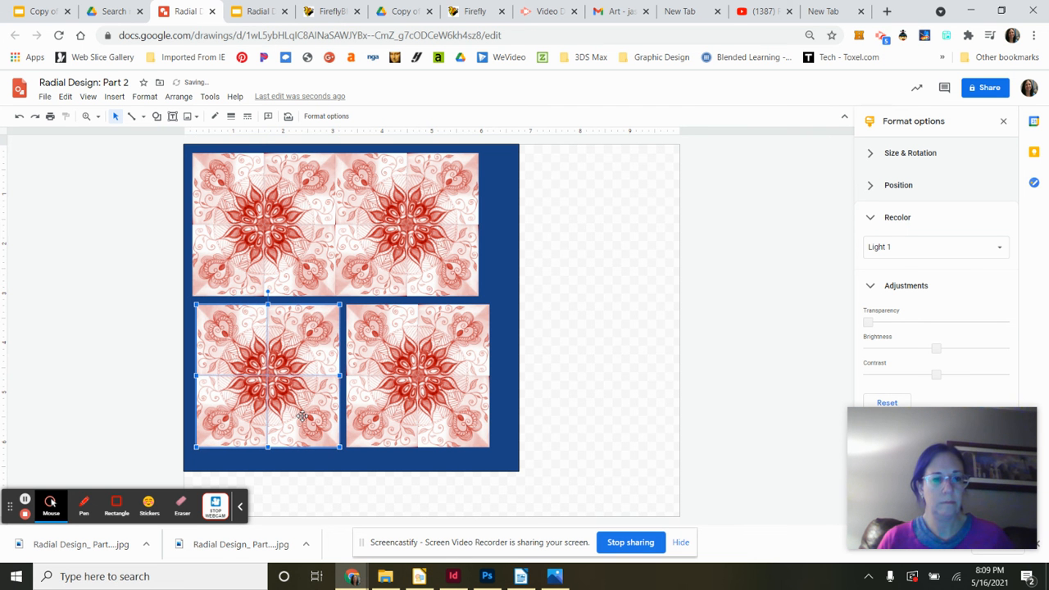
# - Select the whole top-right design and nudge it right to line up with the bottom-right design
pyautogui.click(397, 243)
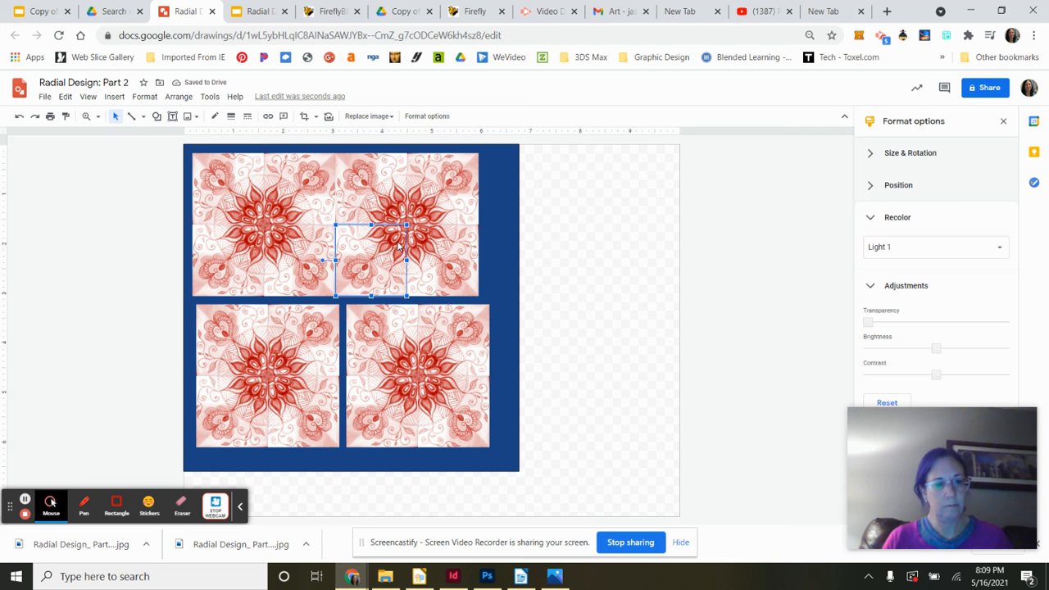
pyautogui.keyDown('shift'); pyautogui.click(382, 201); pyautogui.keyUp('shift')
pyautogui.keyDown('shift'); pyautogui.click(440, 202); pyautogui.keyUp('shift')
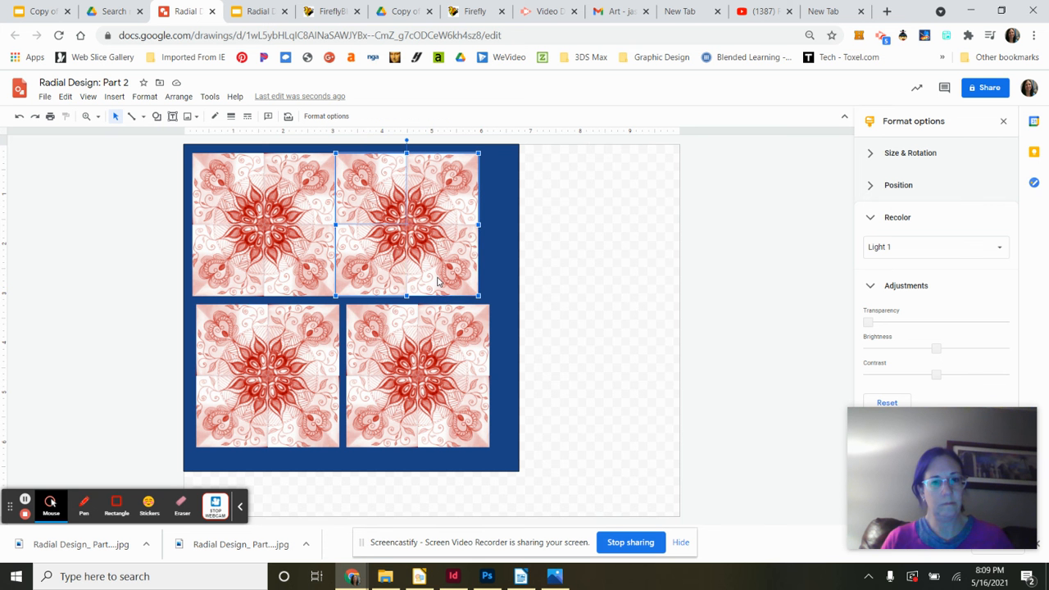
pyautogui.keyDown('shift'); pyautogui.click(441, 279); pyautogui.keyUp('shift')
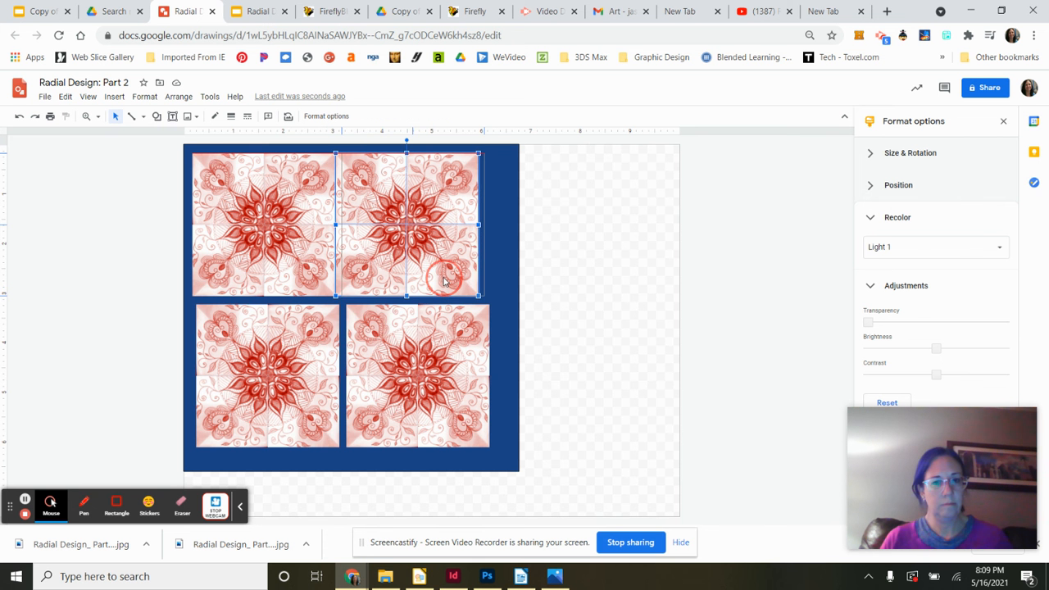
pyautogui.press('Right')
pyautogui.press('Right')
pyautogui.press('Right')
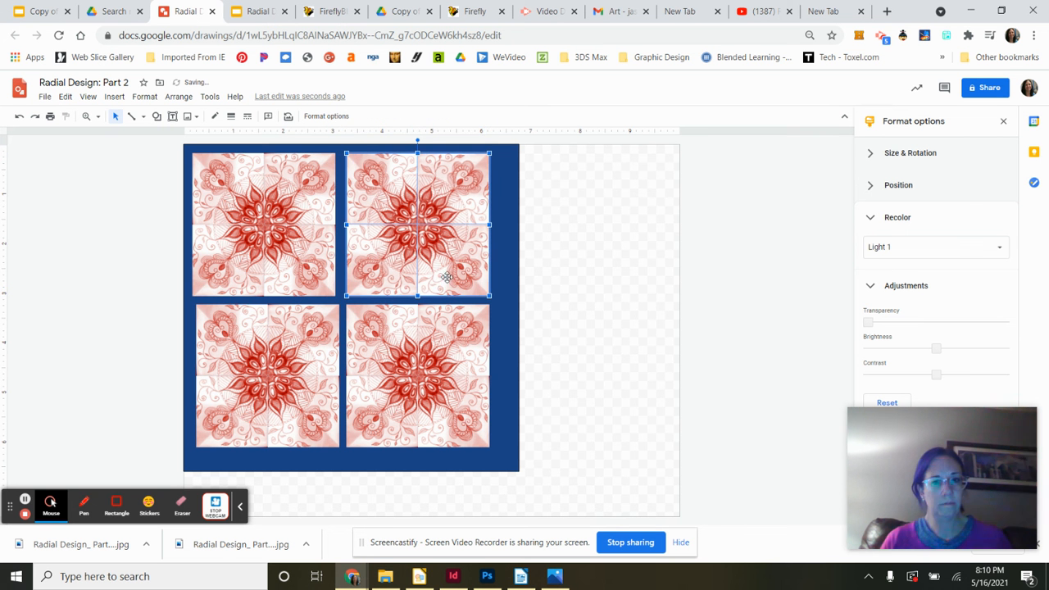
# - Select all four quarters of the top-left design and shift it slightly right to line up with the bottom-left design
pyautogui.click(309, 263)
pyautogui.keyDown('shift'); pyautogui.click(315, 208); pyautogui.keyUp('shift')
pyautogui.keyDown('shift'); pyautogui.click(233, 188); pyautogui.keyUp('shift')
pyautogui.keyDown('shift'); pyautogui.click(231, 252); pyautogui.keyUp('shift')
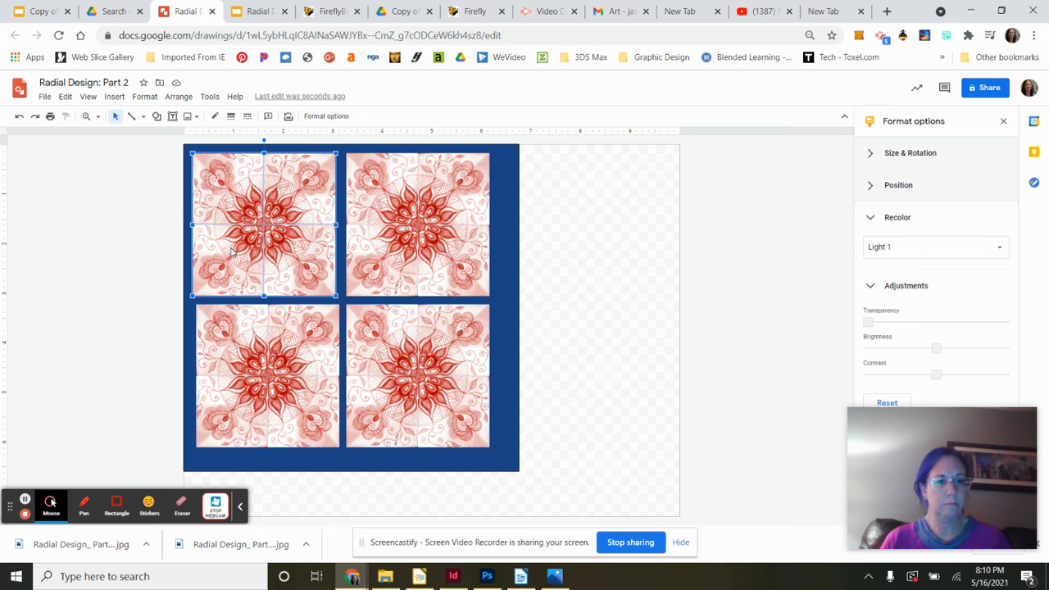
pyautogui.press('shift')
pyautogui.click(347, 177)
pyautogui.moveTo(292, 229); pyautogui.dragTo(297, 230)
pyautogui.click(556, 293)
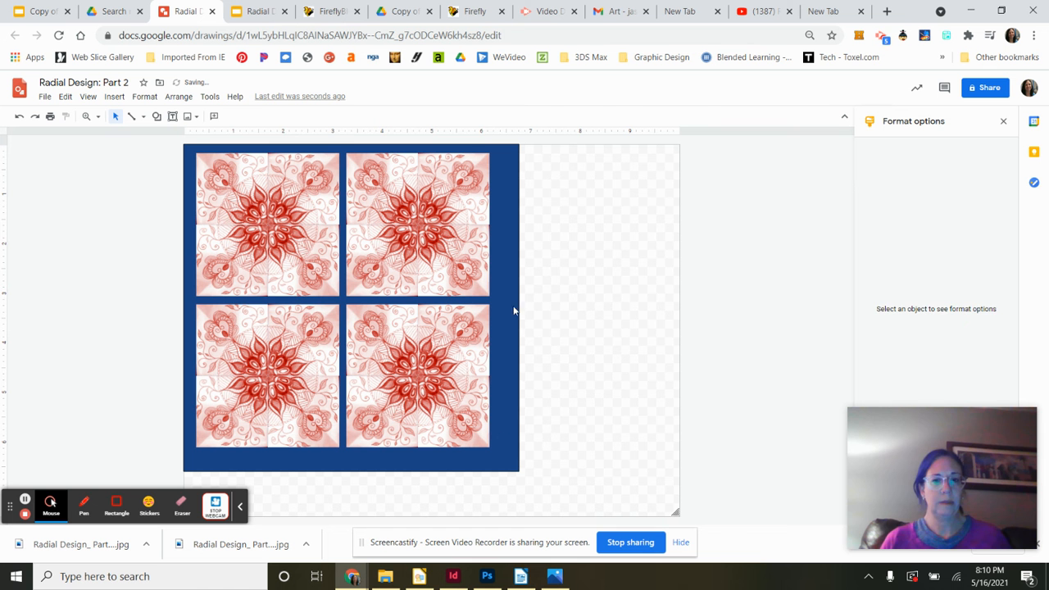
# - Shrink the blue background rectangle up and left so it leaves an even border around the four designs
pyautogui.click(508, 445)
pyautogui.moveTo(518, 473); pyautogui.dragTo(502, 458)
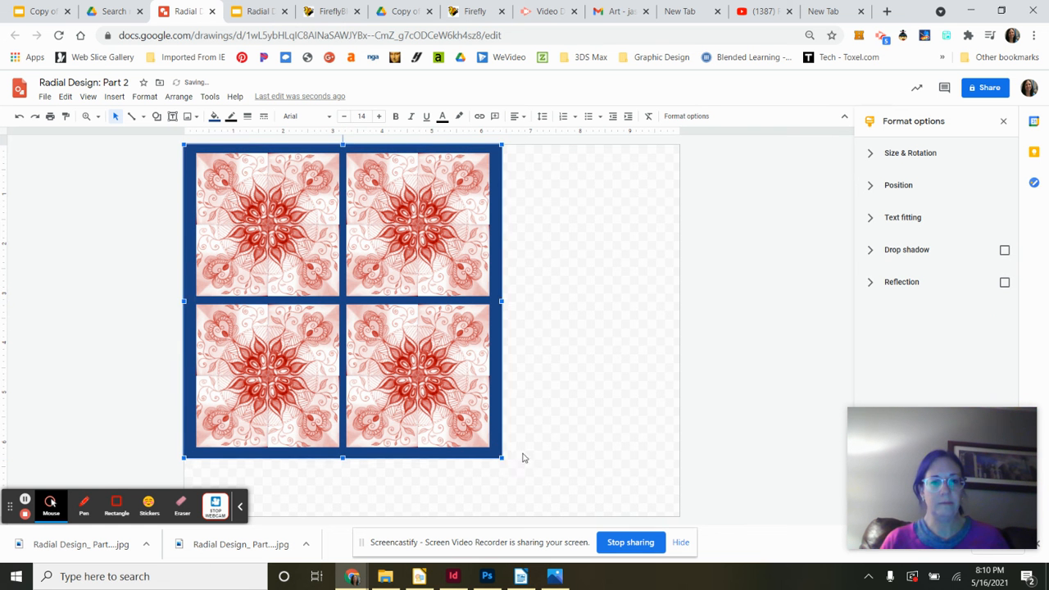
pyautogui.click(624, 455)
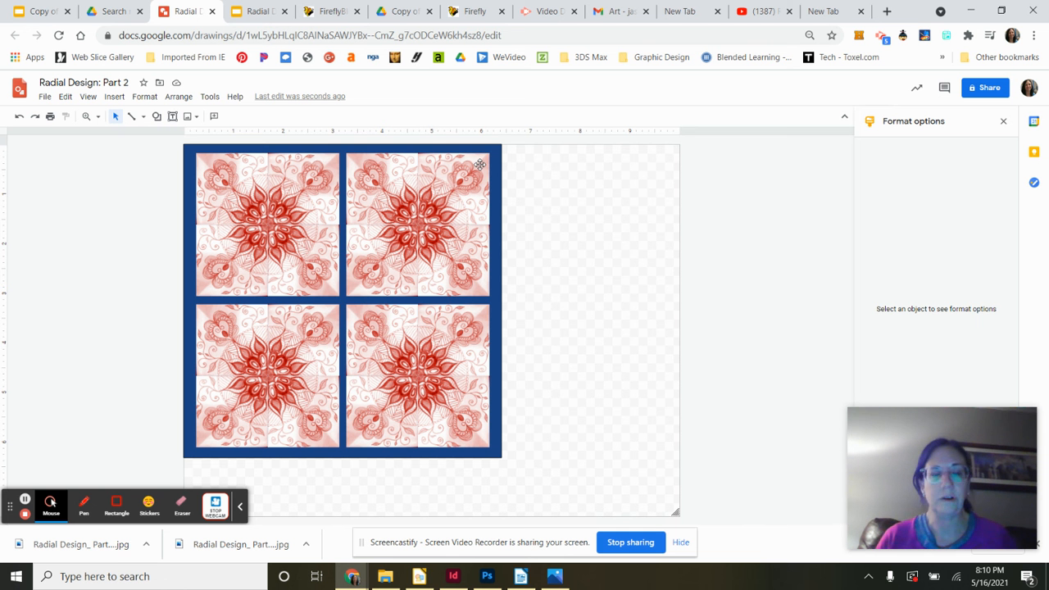
# - Download the finished drawing
pyautogui.click(46, 97)
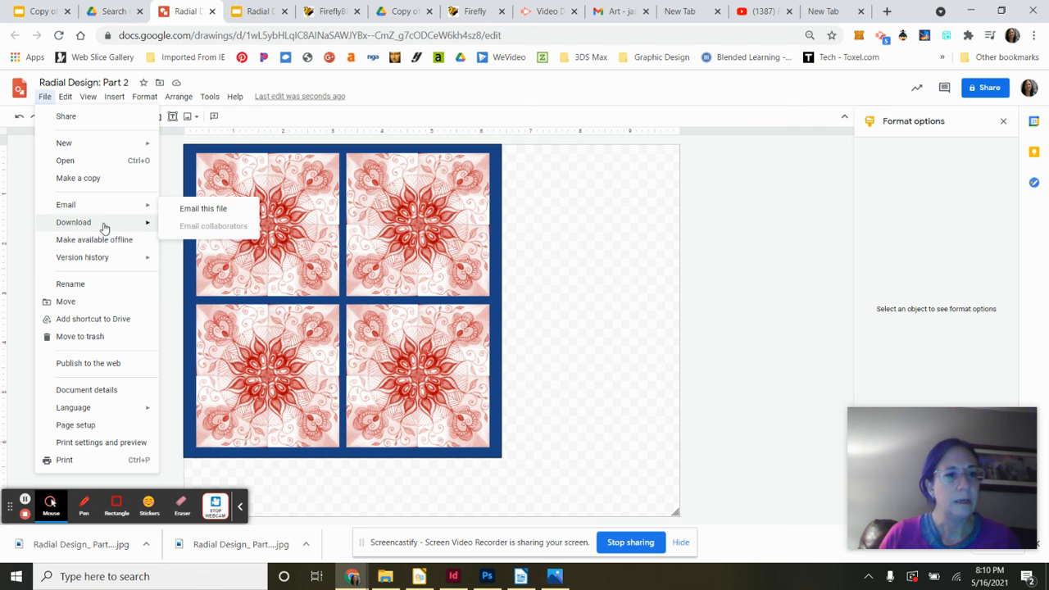
pyautogui.moveTo(127, 223)
pyautogui.click(190, 244)
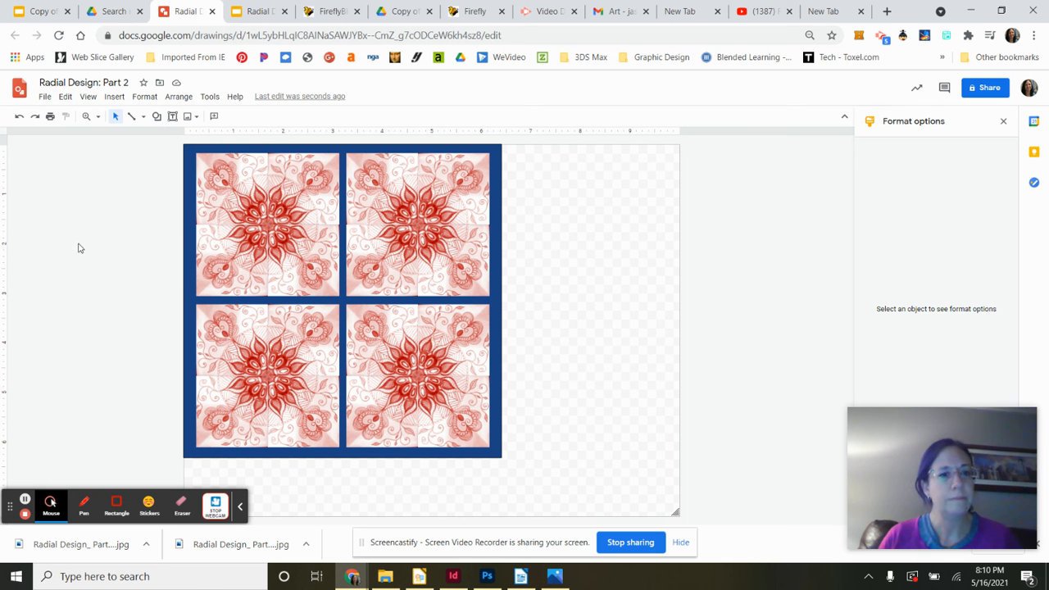